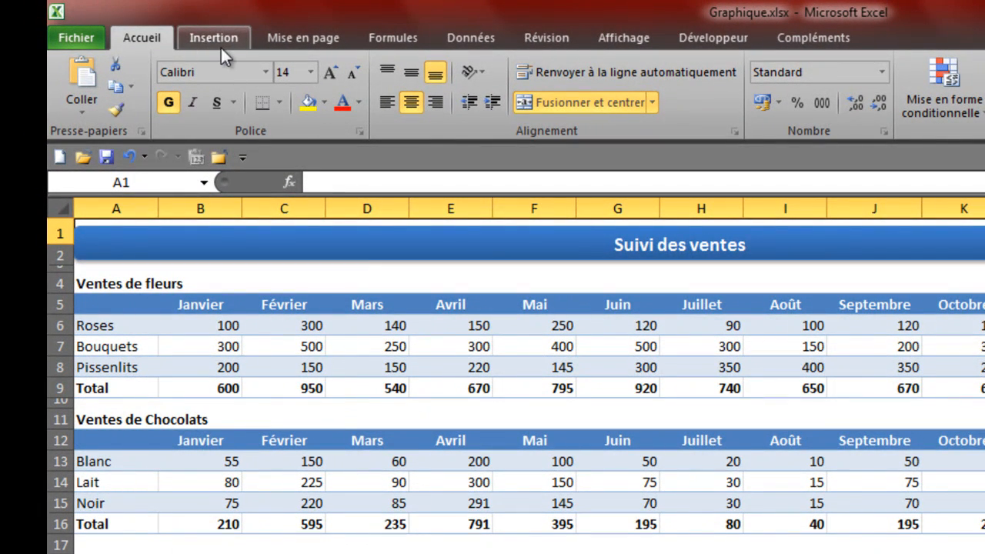
Step: Examine the available chart types and subtypes, including column, line, pie, bar, area, scatter and other charts
click(221, 38)
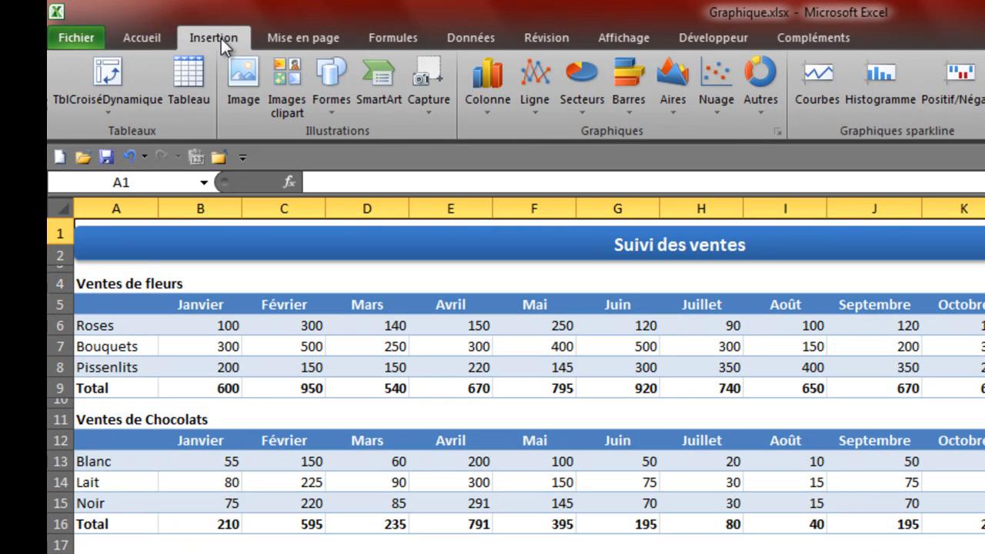
click(478, 107)
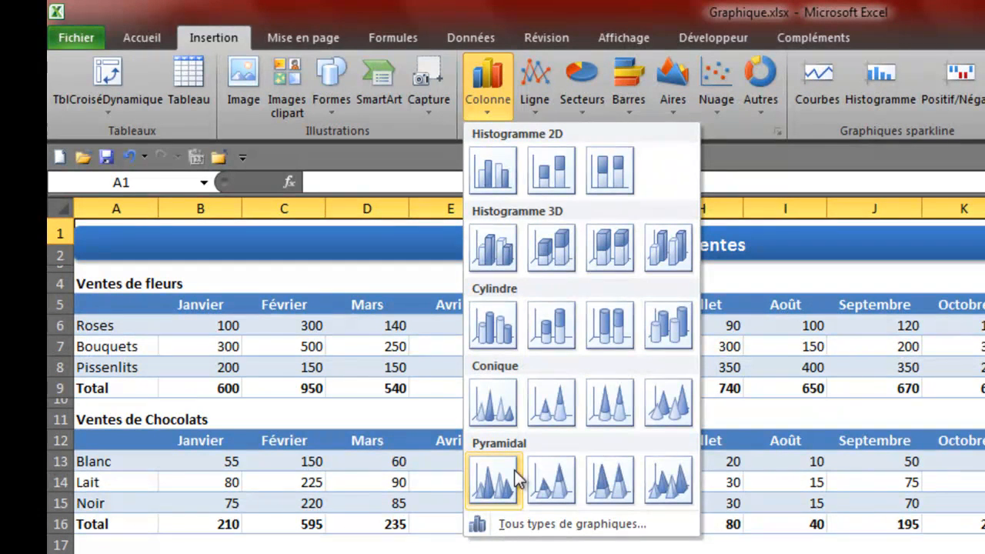
click(528, 108)
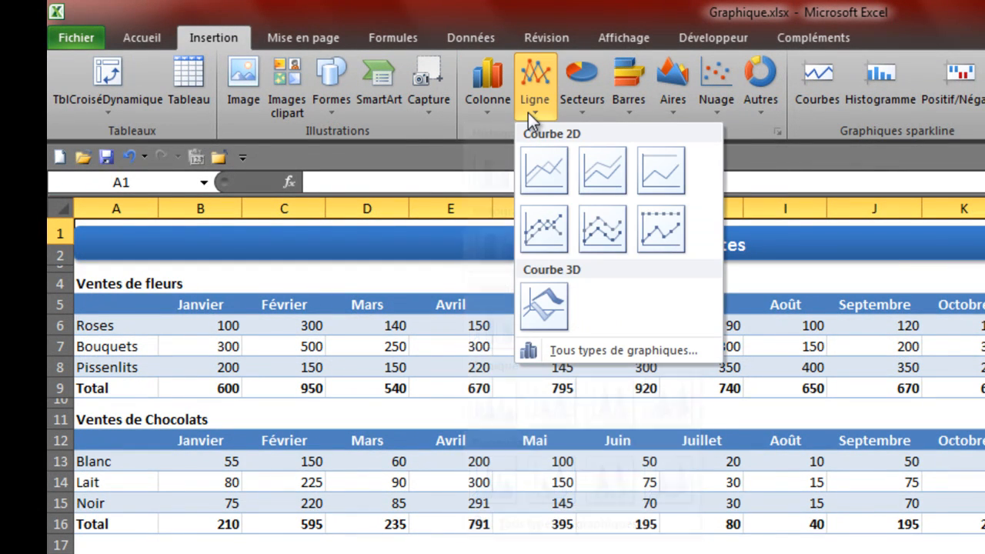
click(581, 108)
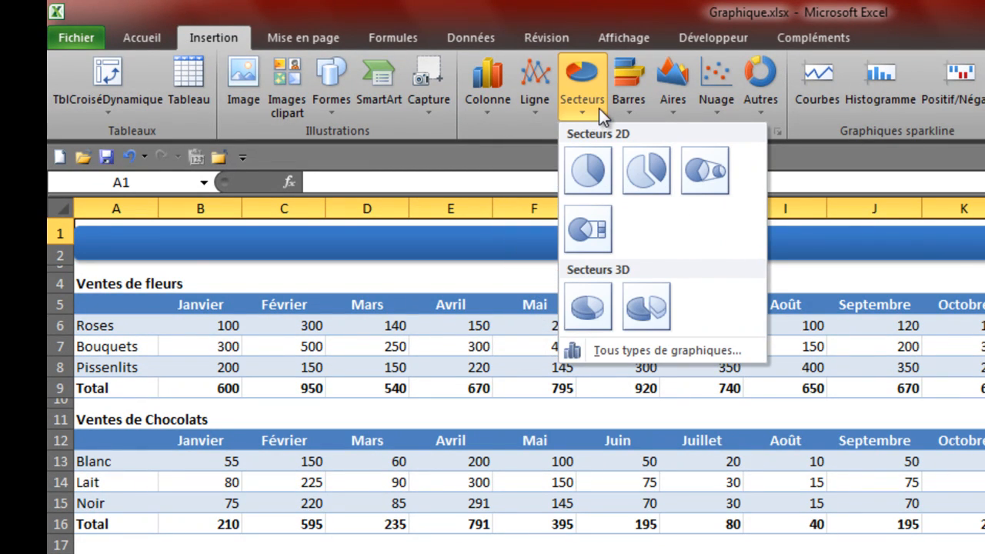
click(629, 107)
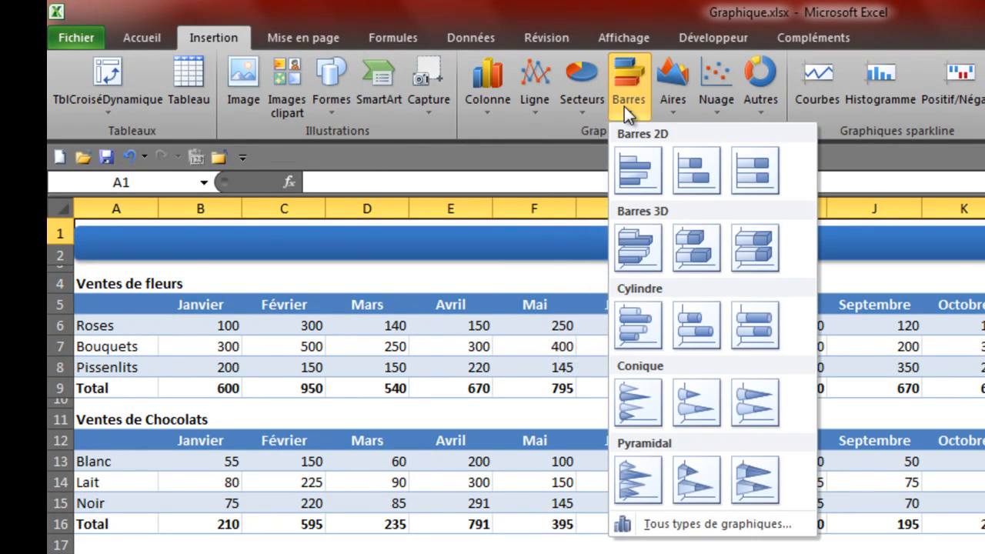
click(675, 101)
click(725, 110)
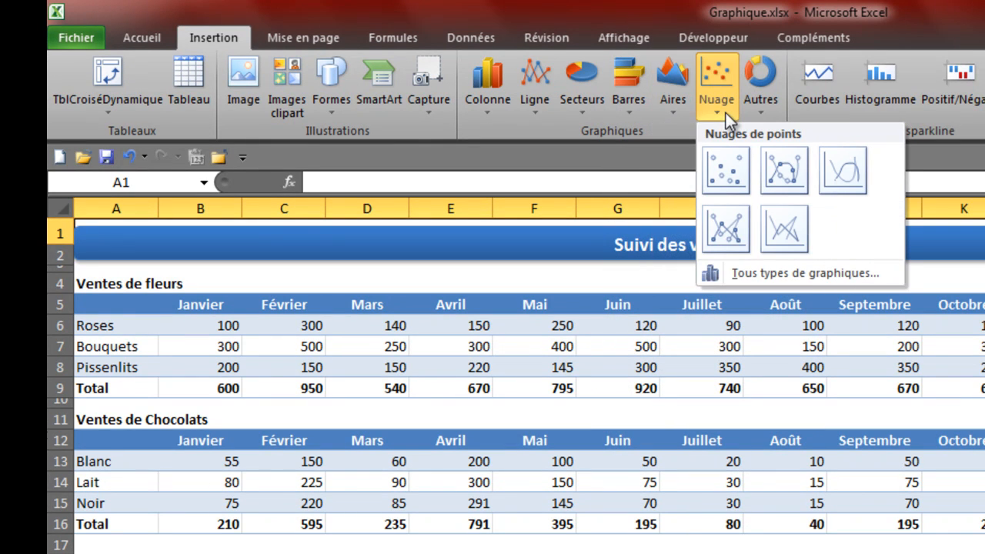
click(758, 109)
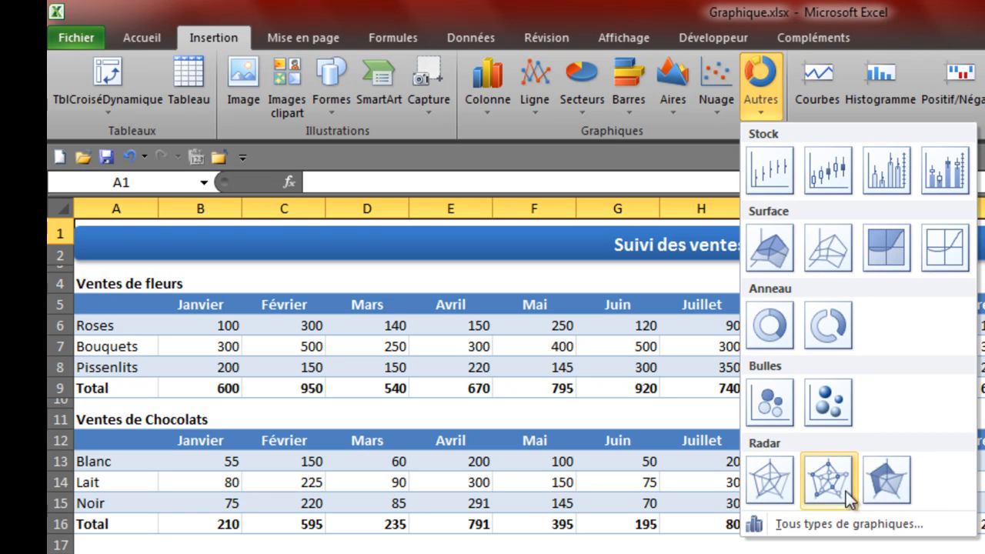
click(535, 100)
click(541, 121)
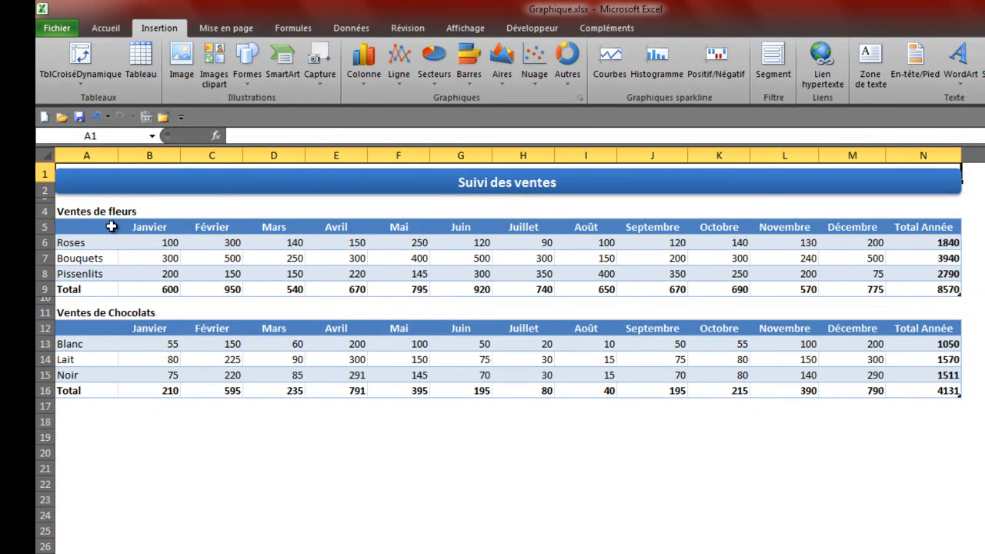
Step: Insert a basic 2D line chart (Courbe) from the Ventes de fleurs table, range A5:N9
drag(112, 226, 921, 282)
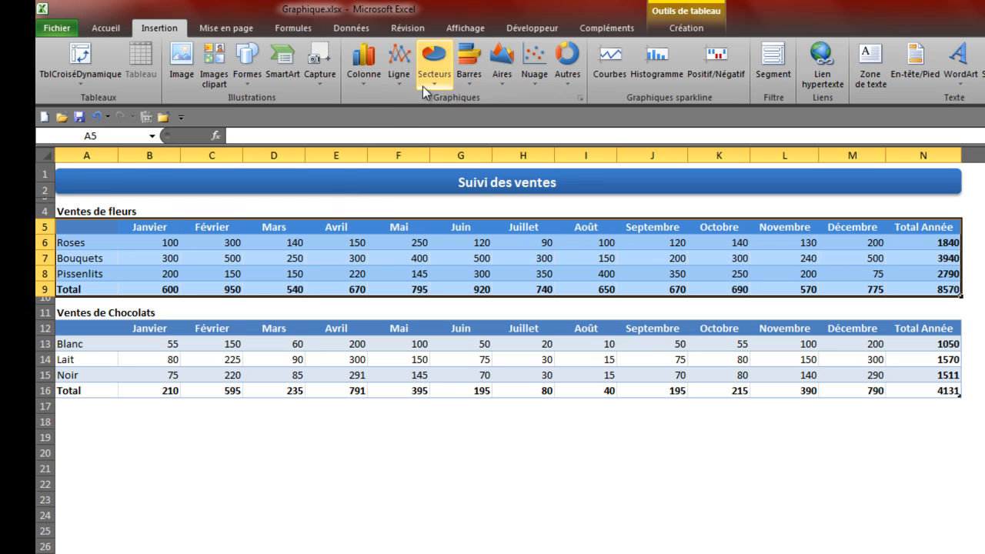
click(397, 75)
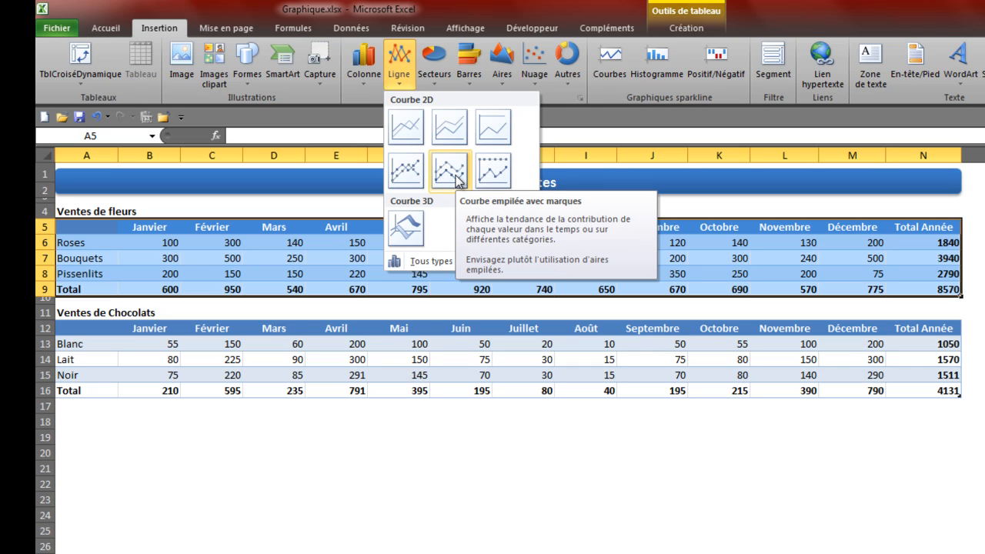
click(404, 129)
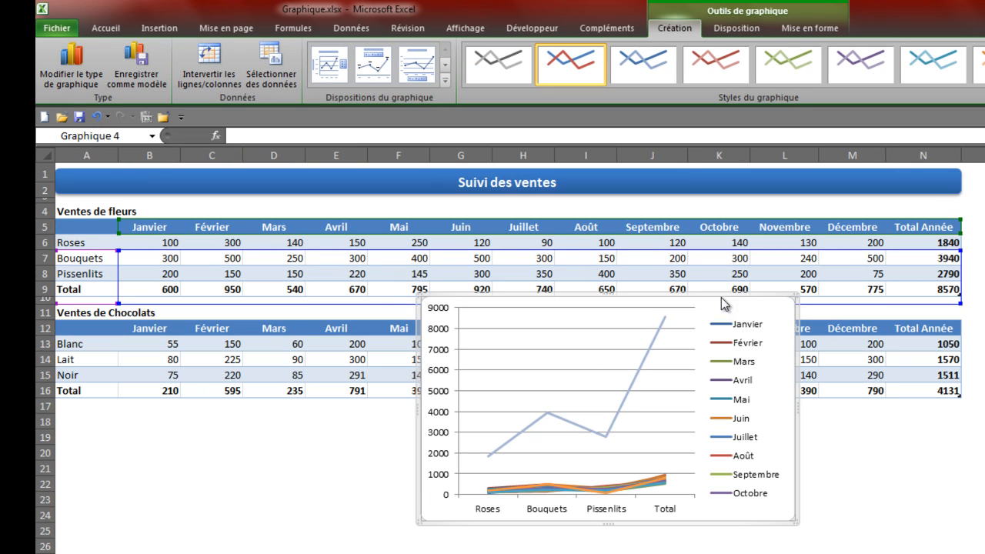
Step: Move the line chart below the Ventes de Chocolats table and swap its rows and columns to plot months horizontally
drag(792, 320, 444, 424)
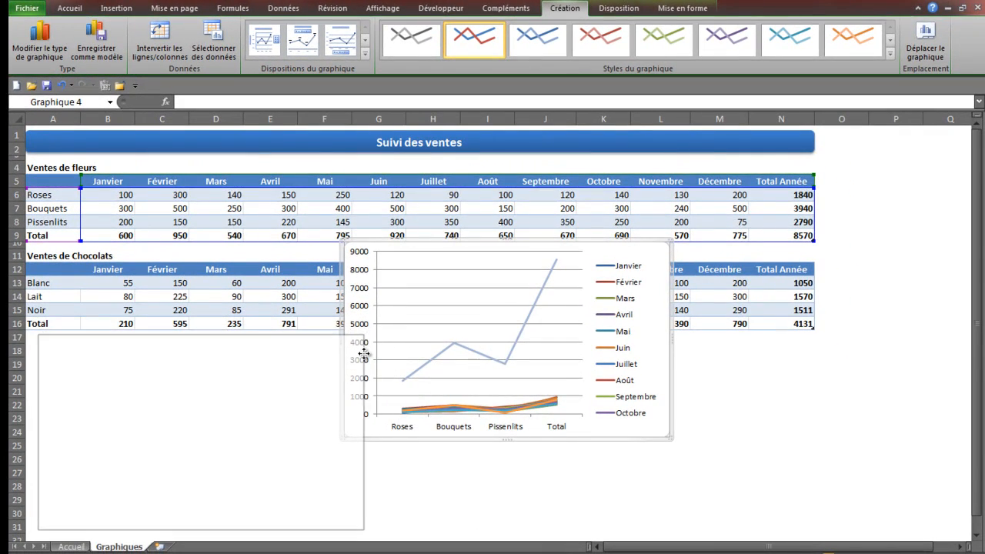
mouse_move(364, 353)
mouse_down()
mouse_move(369, 266)
mouse_move(356, 358)
mouse_up()
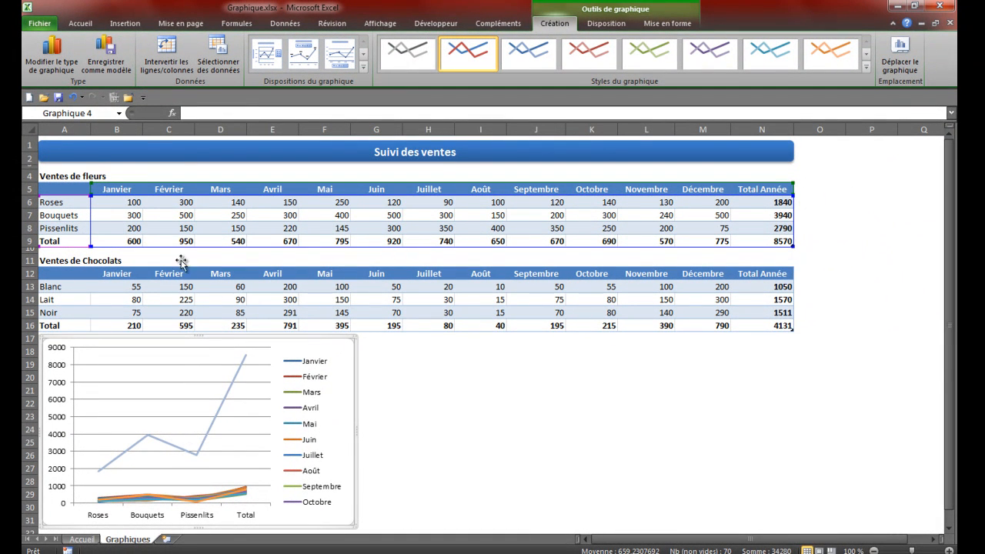
click(172, 52)
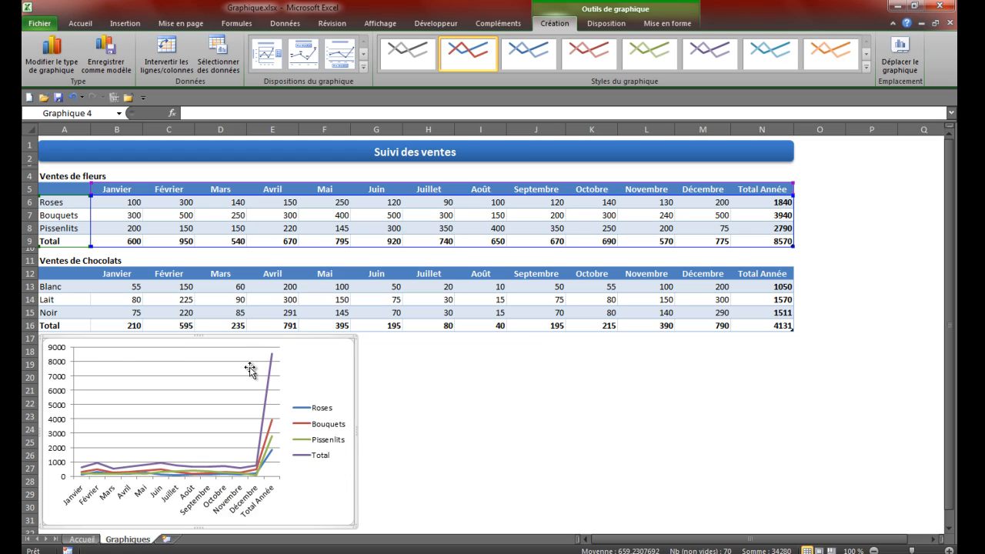
Step: Try excluding the Total row 9 by shrinking the chart's data range on the sheet, and undo that change
mouse_move(271, 370)
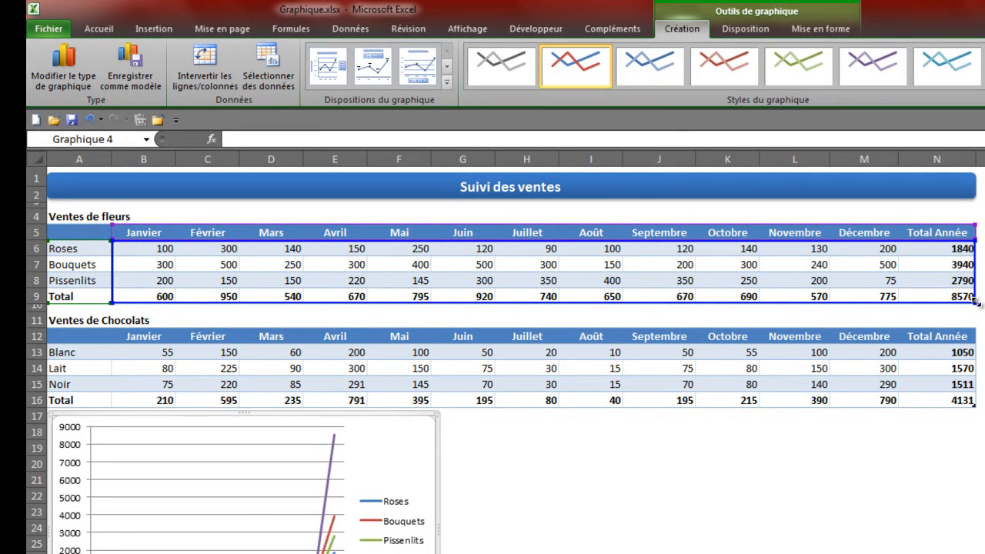
drag(975, 302, 975, 286)
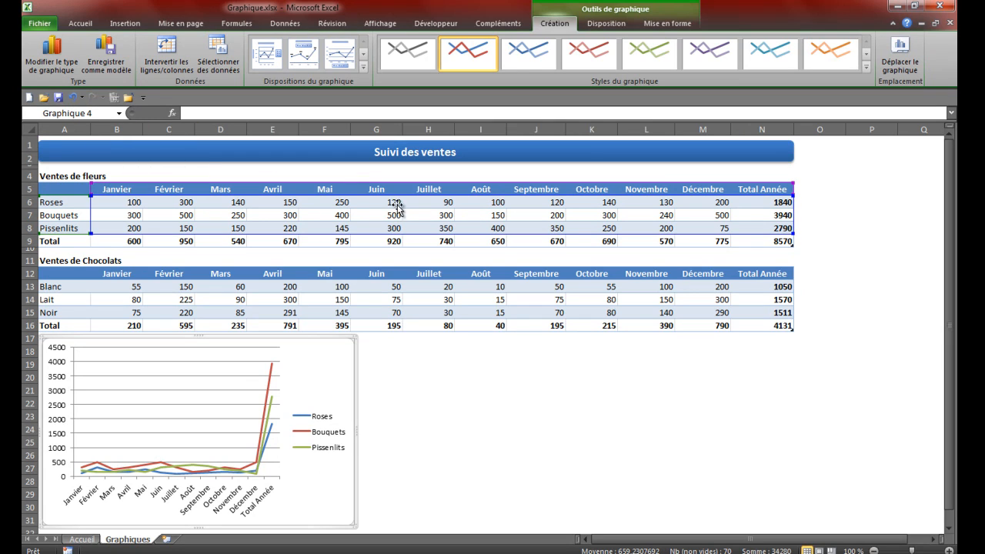
click(71, 97)
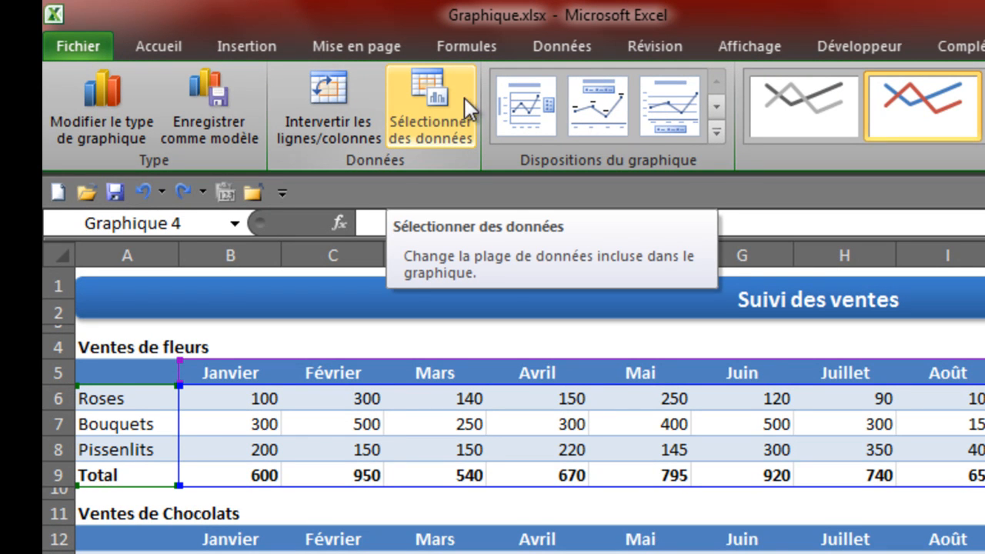
Step: Remove the Total series from the chart's data source and exclude the Total Année column from its data range
click(465, 96)
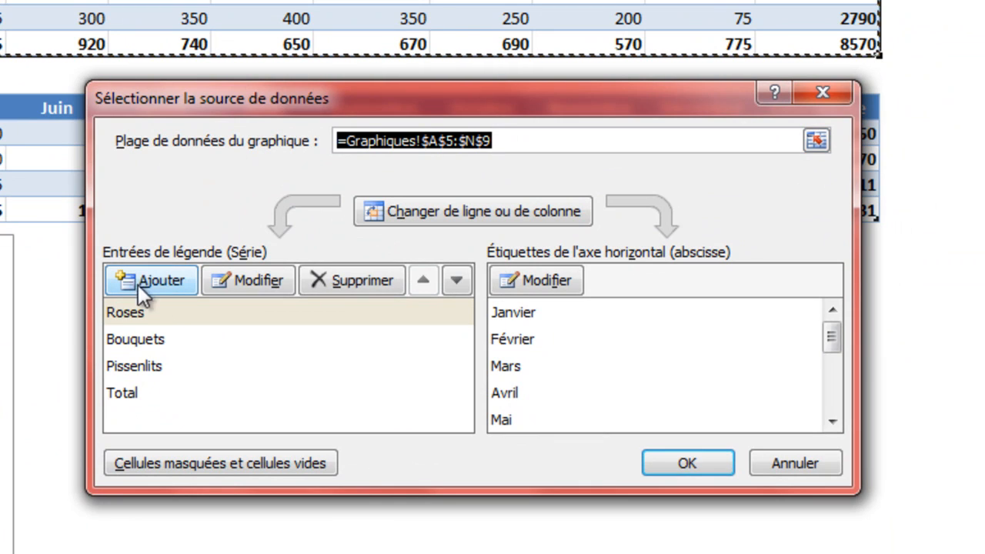
click(132, 310)
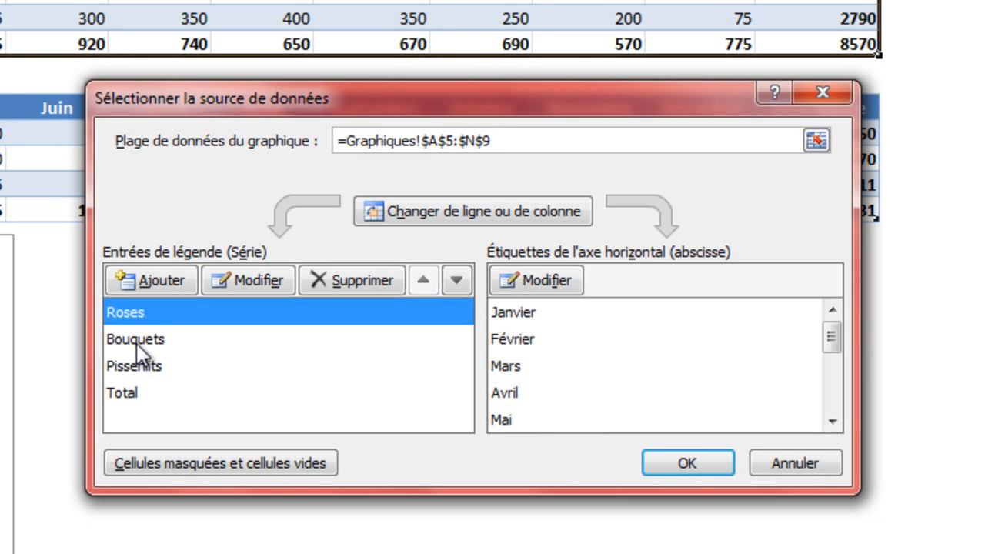
click(136, 342)
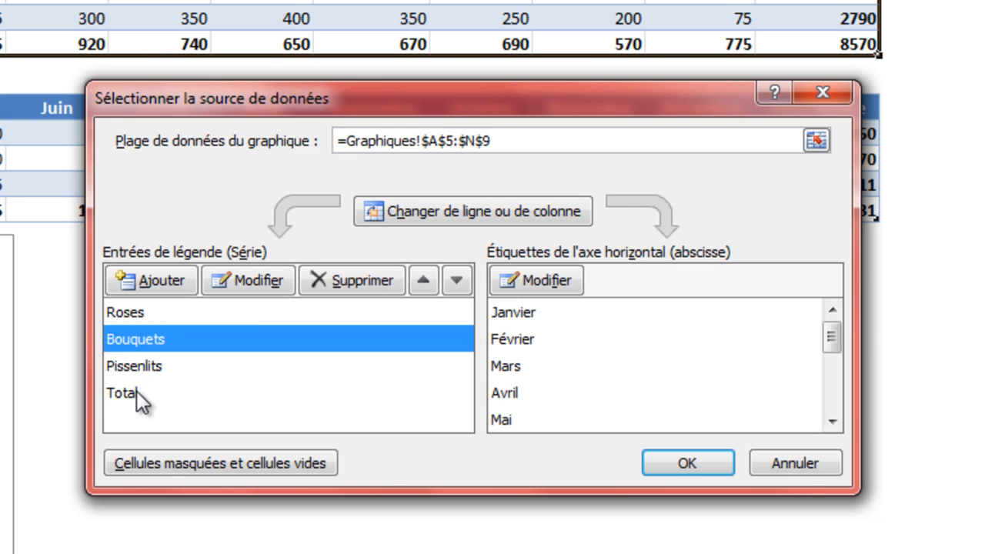
click(137, 392)
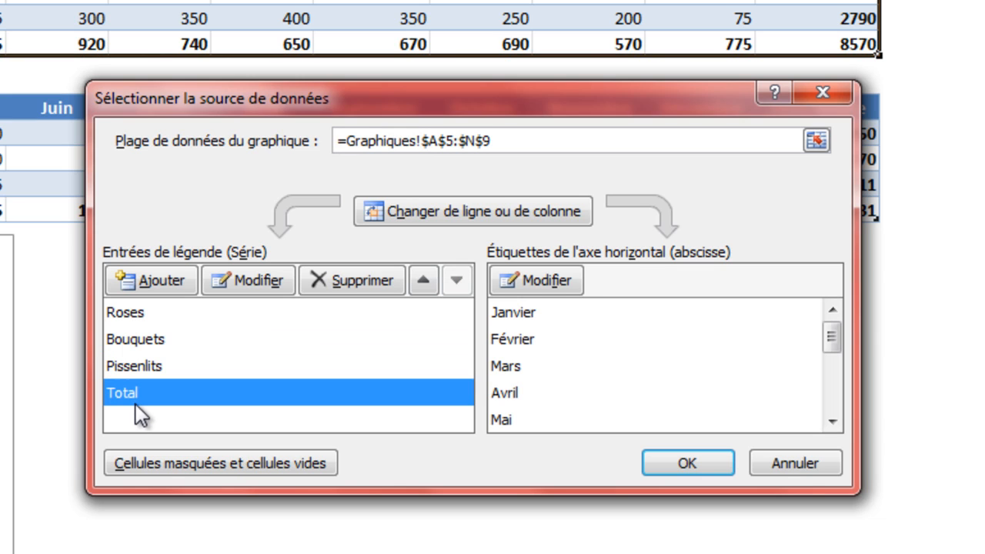
click(319, 279)
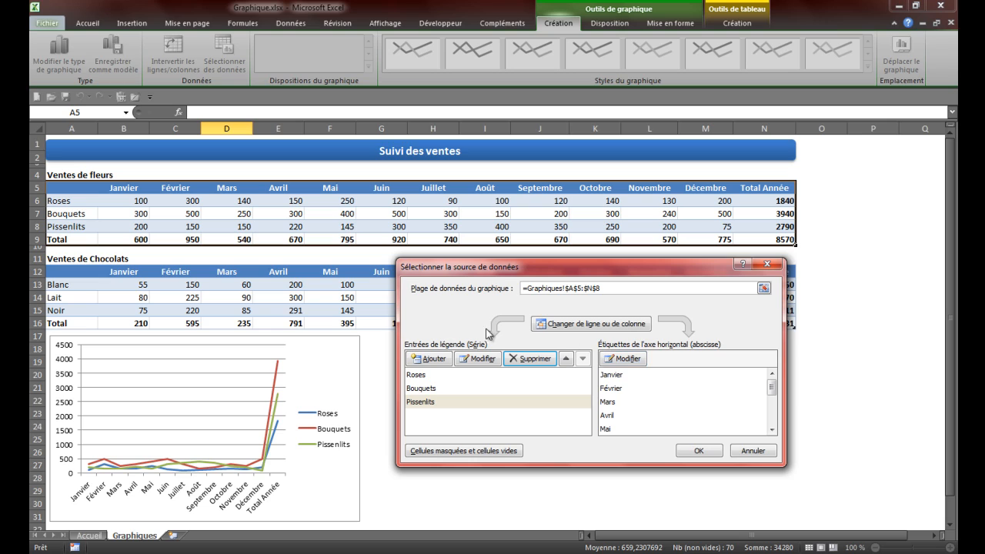
click(587, 325)
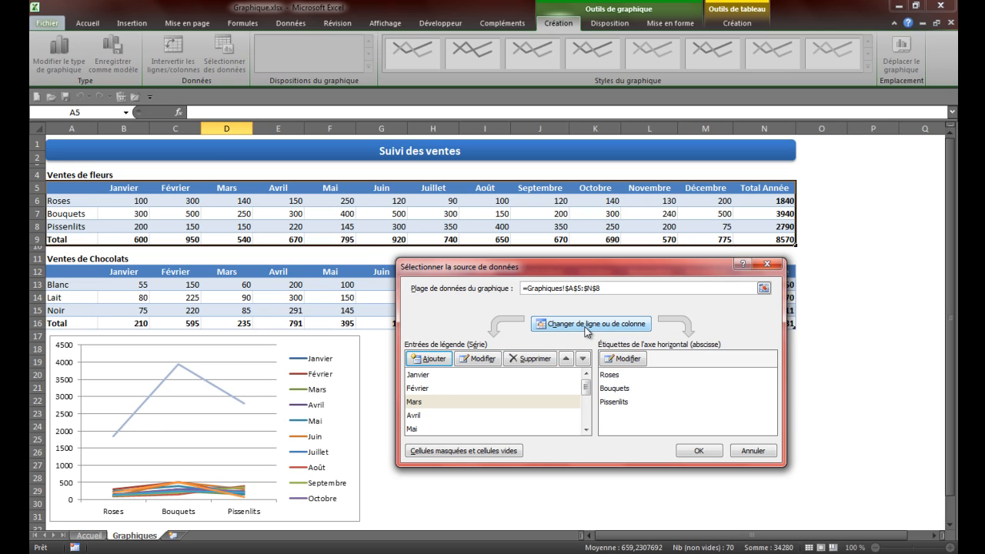
click(587, 324)
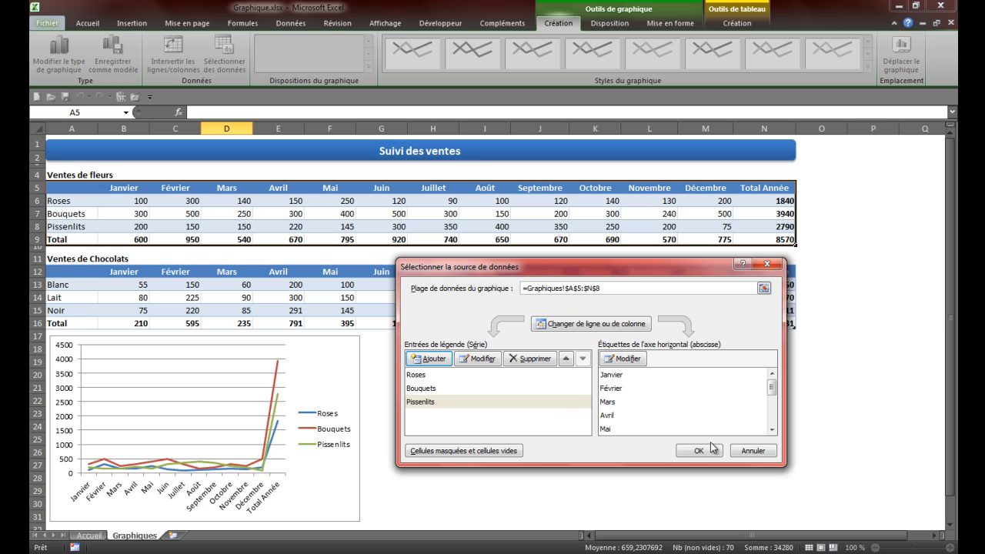
click(700, 450)
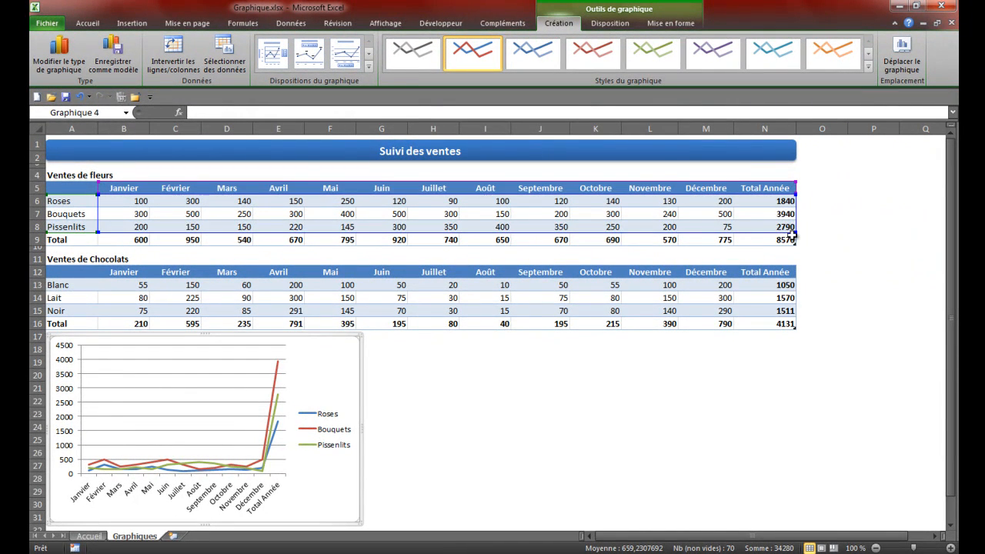
drag(795, 231, 743, 232)
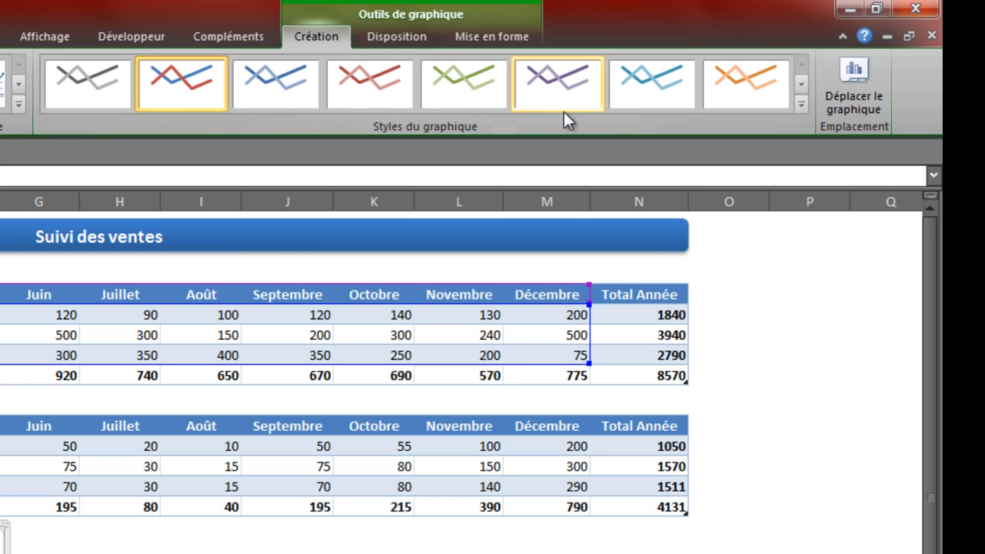
Step: Try the black-background multicolour style on the chart, undo it, and select the thin-line blue and red style
click(798, 104)
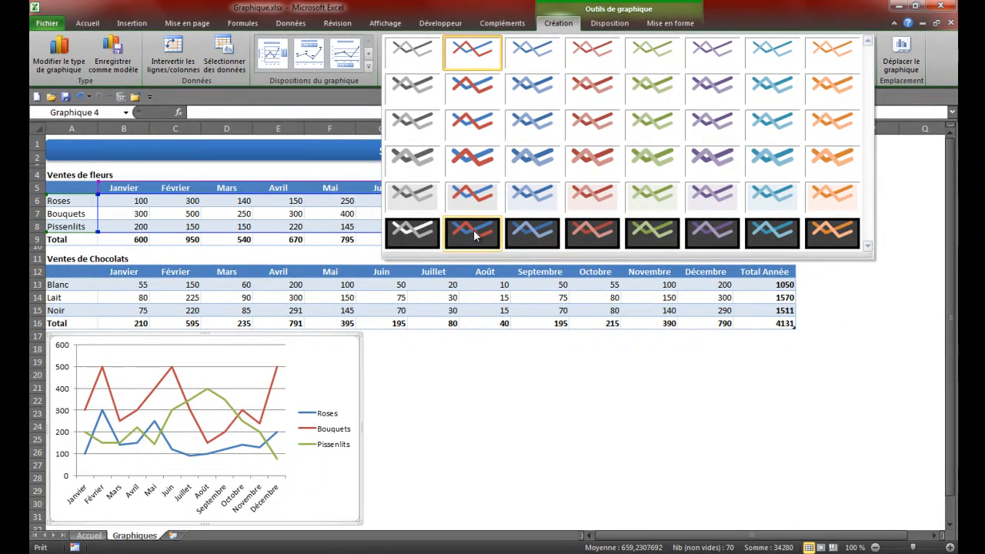
click(473, 229)
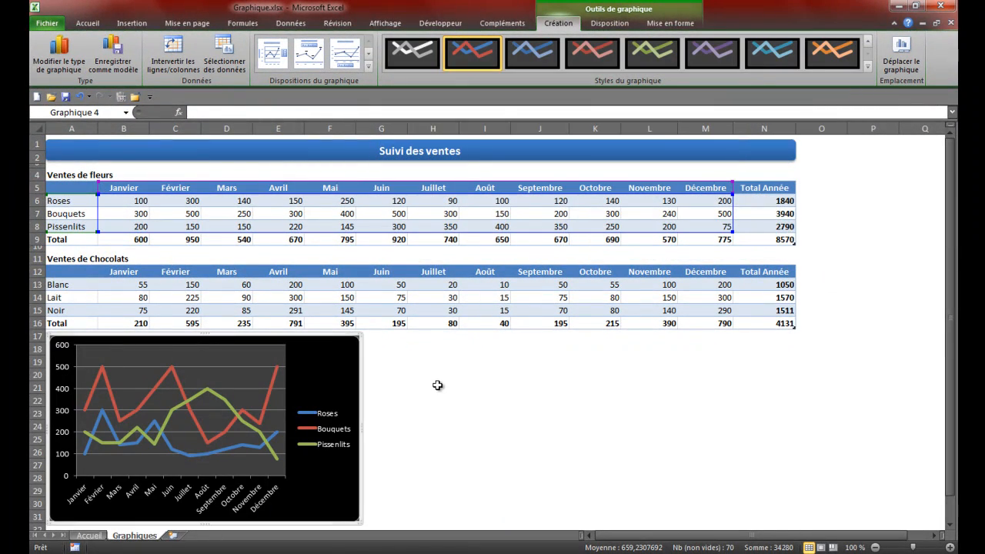
click(80, 98)
click(868, 66)
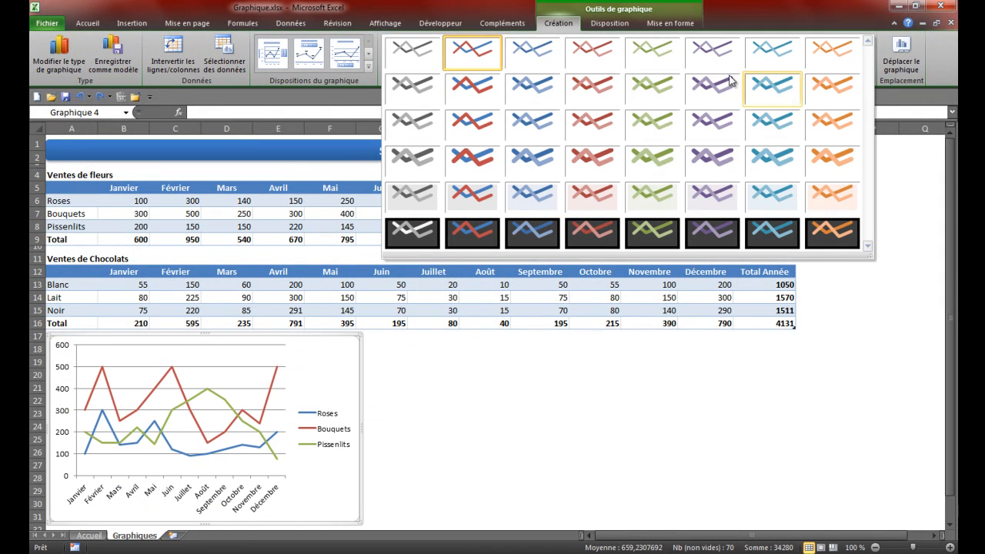
click(483, 56)
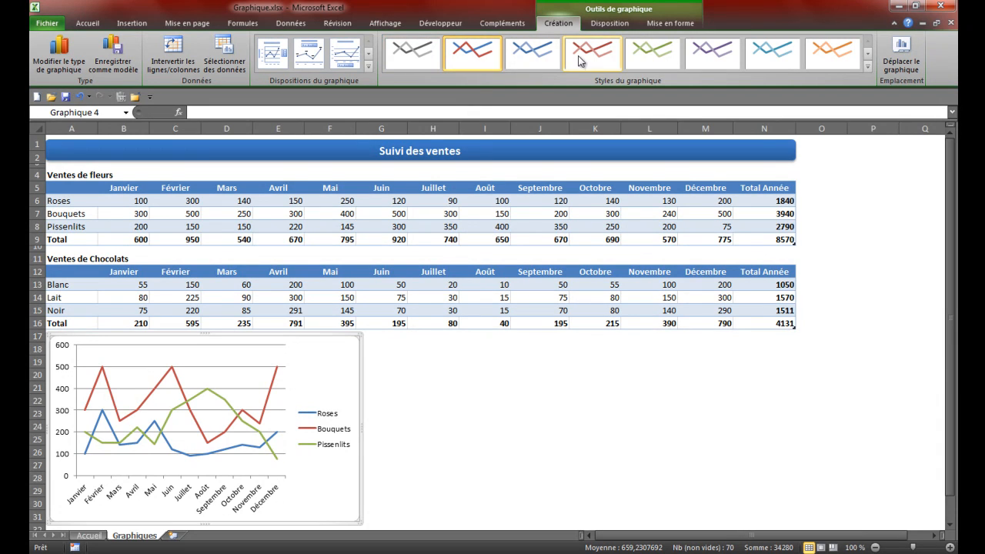
Step: Rename the flower sales chart as Fleurs in its layout properties
click(609, 24)
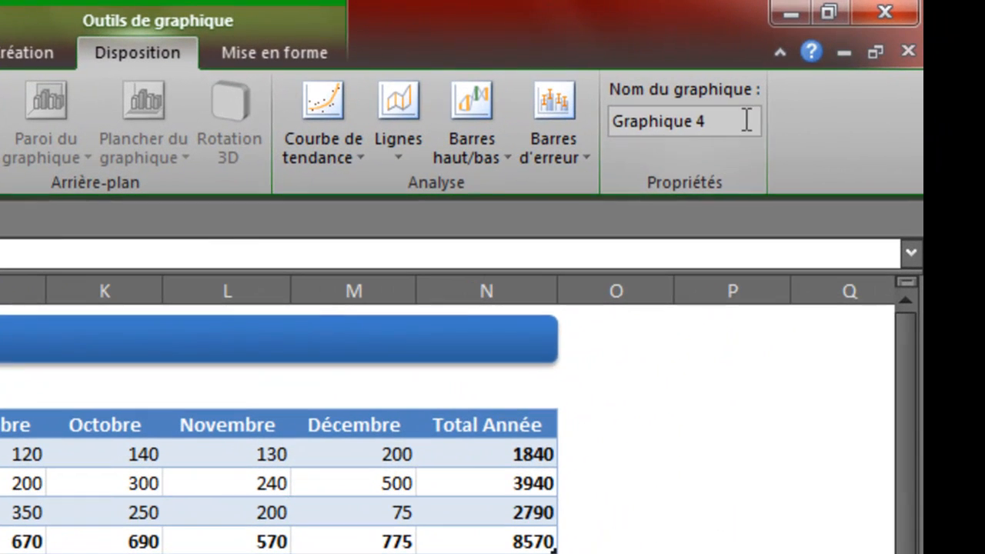
drag(820, 53, 827, 52)
drag(631, 119, 733, 112)
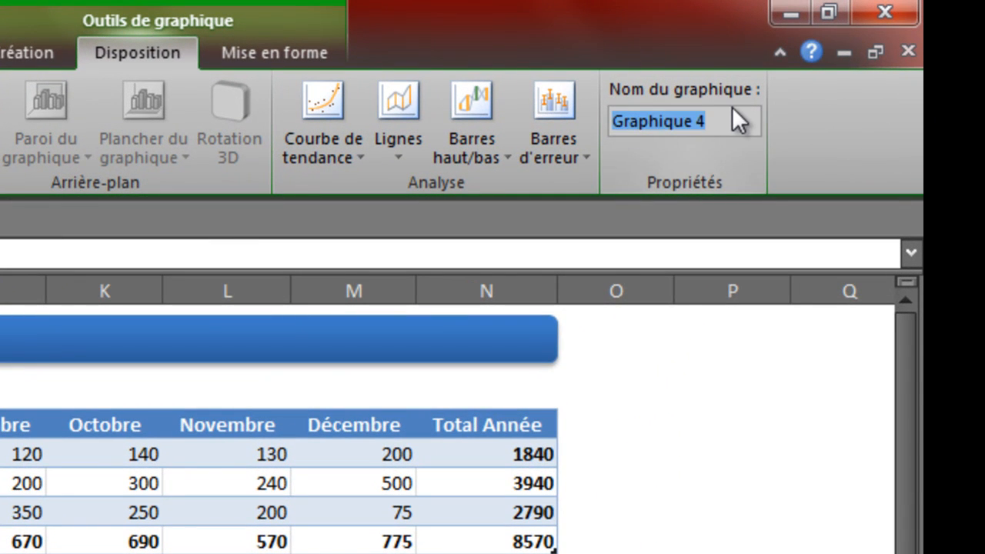
text(Fleur)
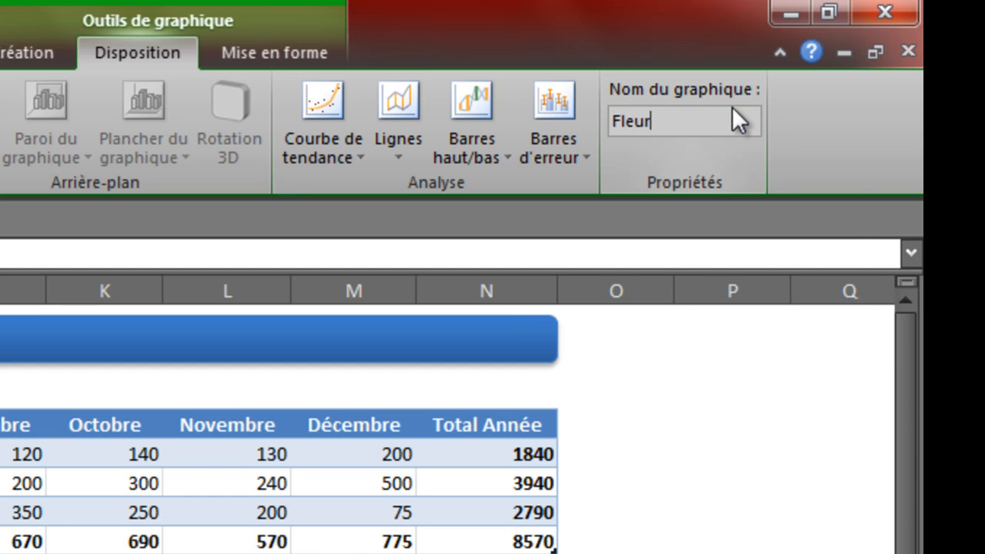
text(s)
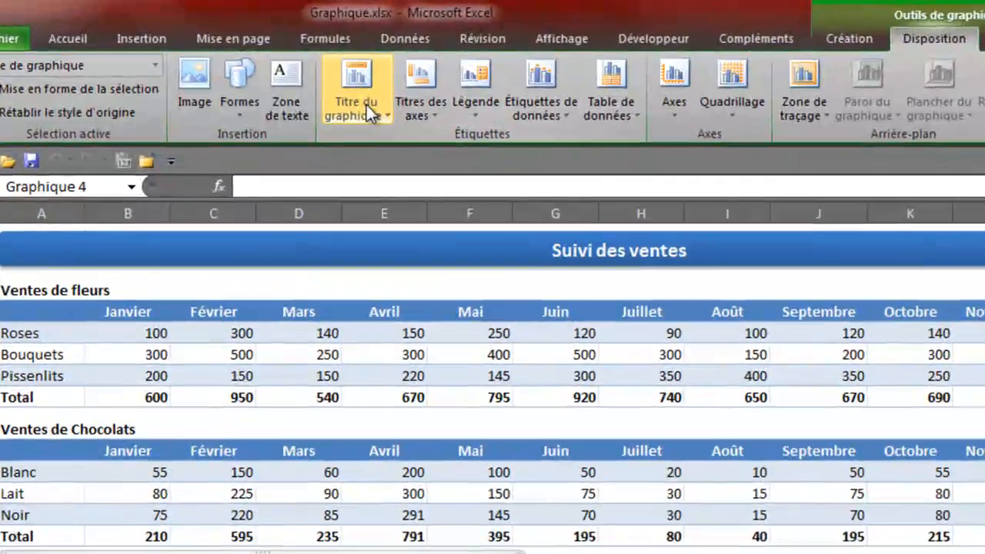
Step: Add a title above the flower chart and replace its placeholder text with "Ventes de fleurs"
click(366, 105)
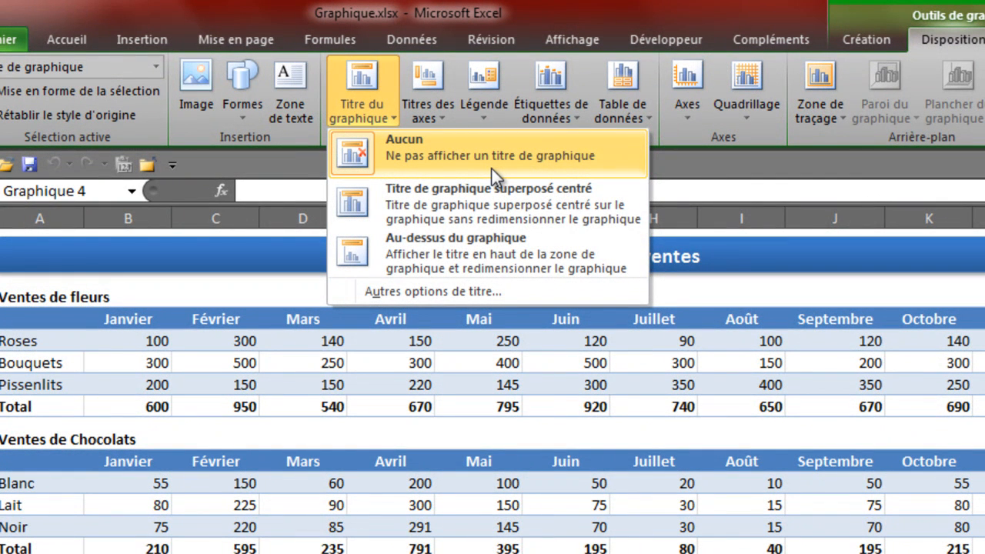
click(481, 245)
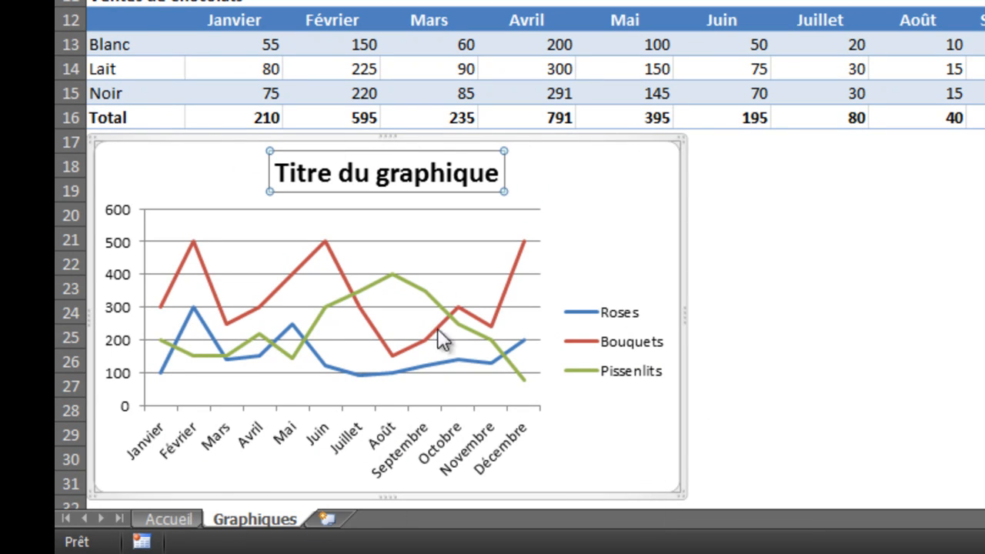
click(431, 174)
key(Delete)
key(Delete)
key(Delete)
key(Delete)
key(Delete)
key(Delete)
key(Delete)
key(Delete)
key(Delete)
key(Delete)
key(Delete)
key(Delete)
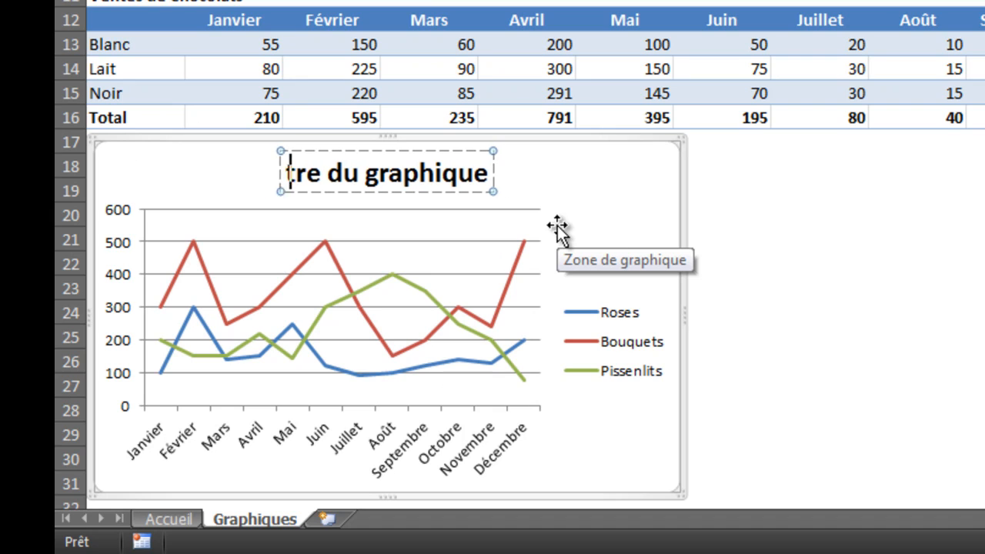
key(Delete)
key(Delete)
key(Delete)
key(Delete)
key(Delete)
key(Delete)
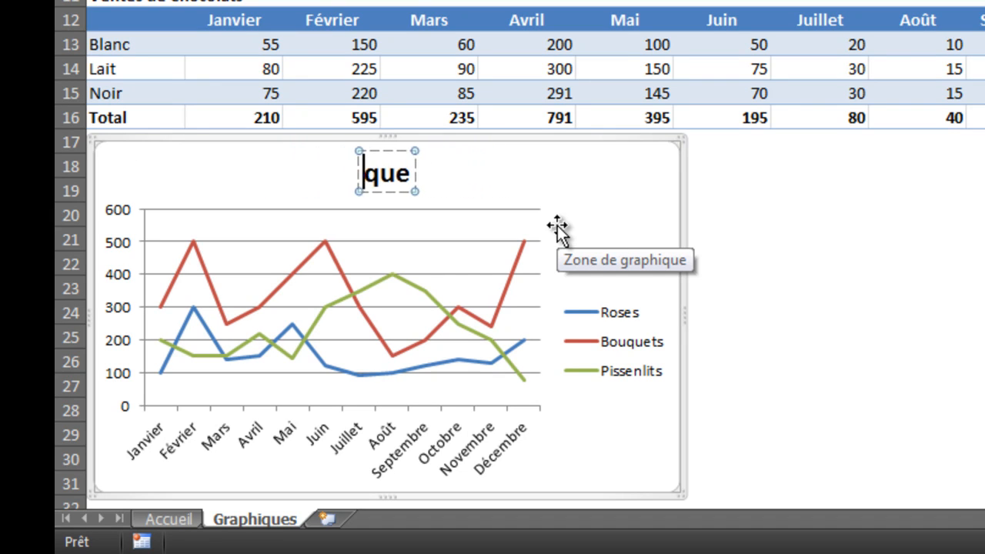
text(Ventes de fleurs)
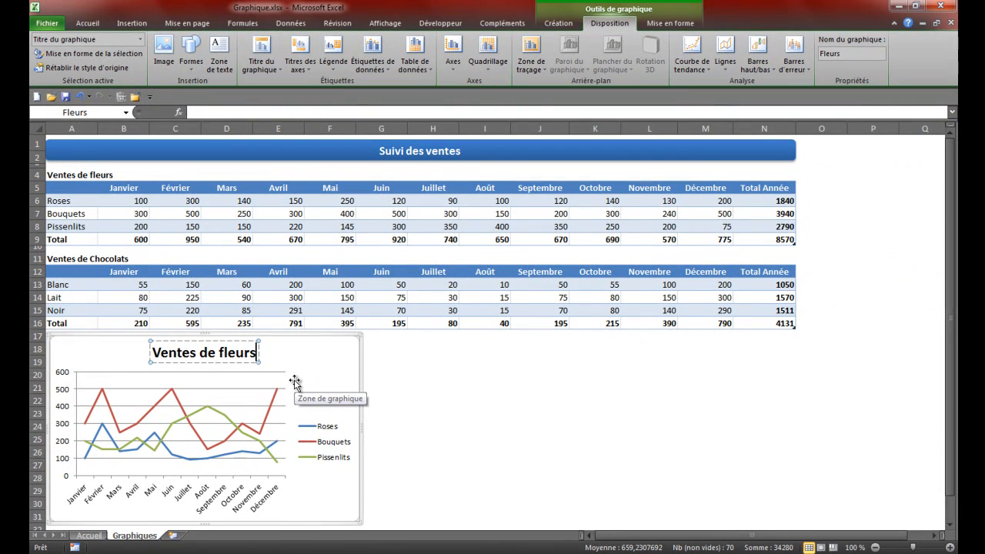
Step: Format the whole chart title in 11-point italic text and deselect the chart
key(ctrl+a)
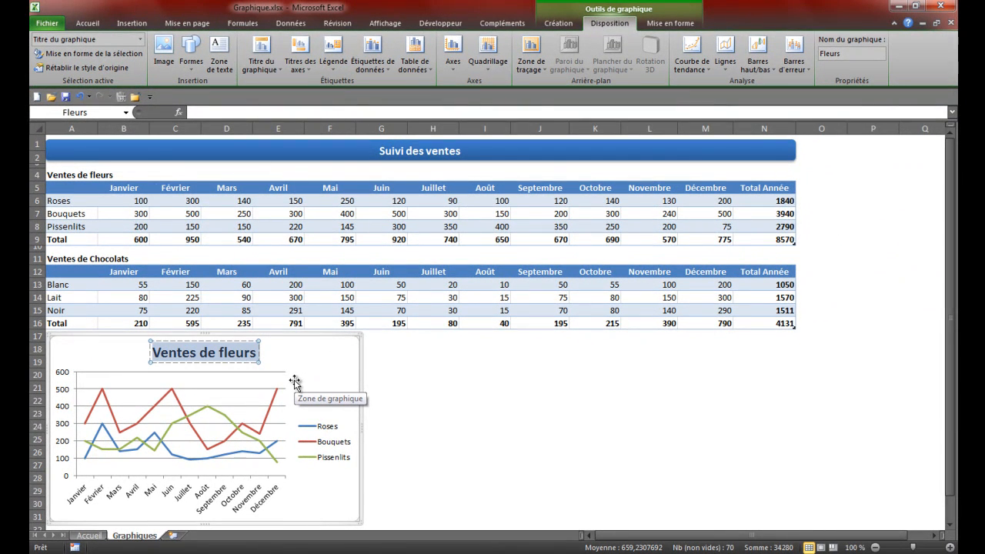
click(87, 23)
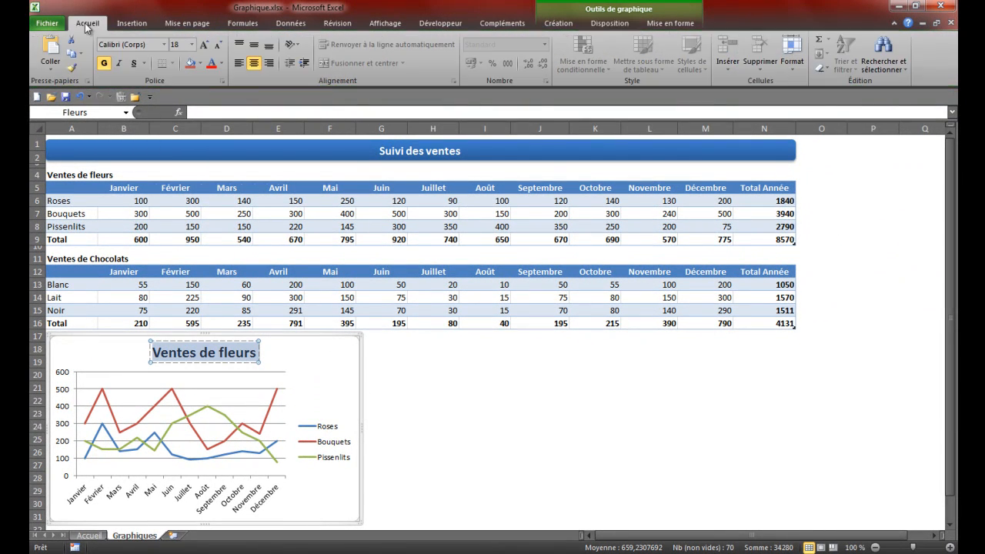
click(192, 45)
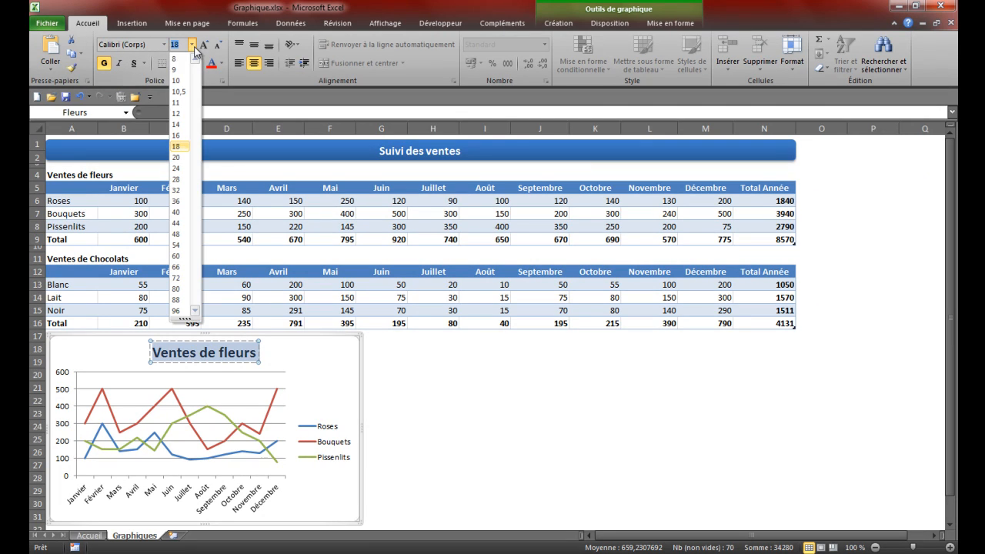
click(180, 102)
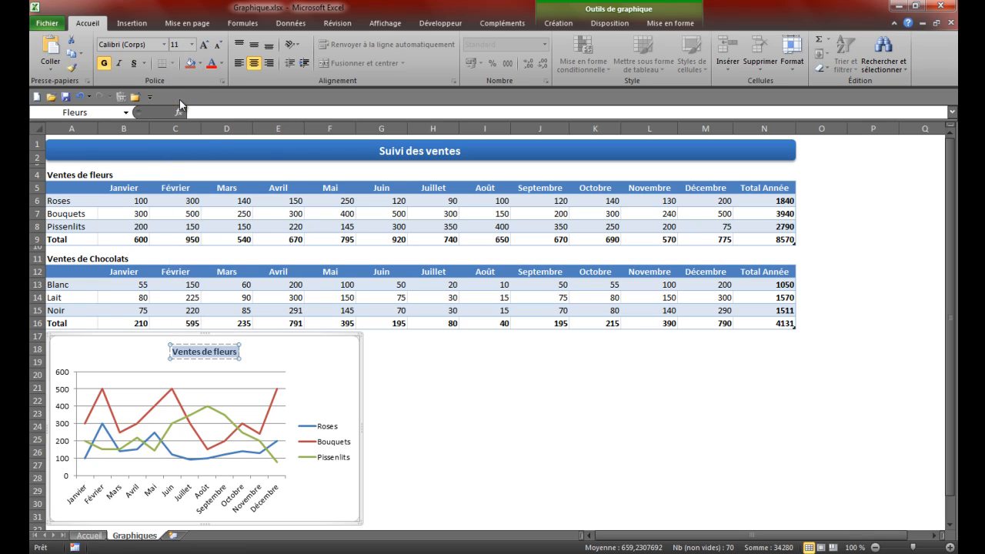
click(119, 63)
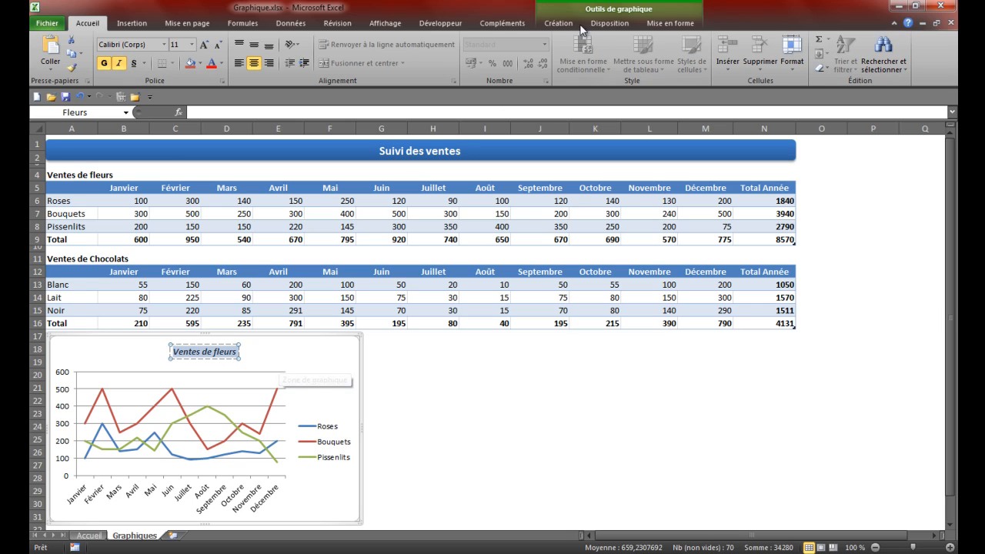
click(608, 24)
click(402, 350)
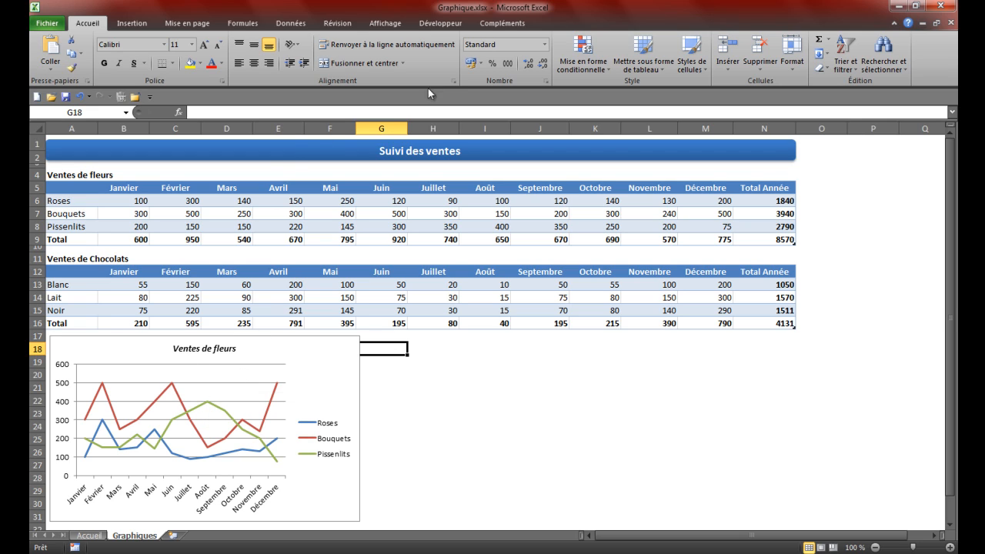
Step: Turn off the legend of the flower sales chart
click(310, 355)
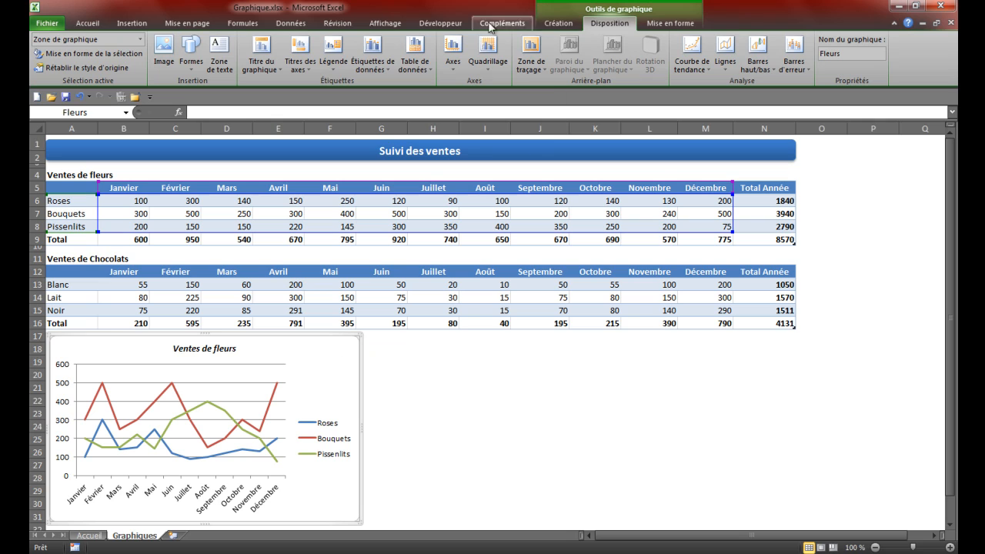
click(333, 57)
click(338, 50)
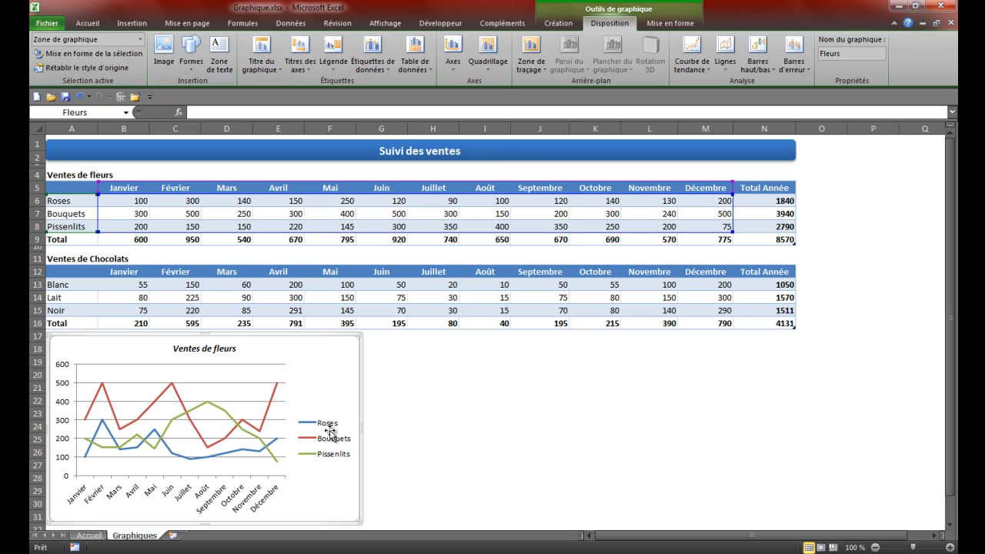
click(333, 66)
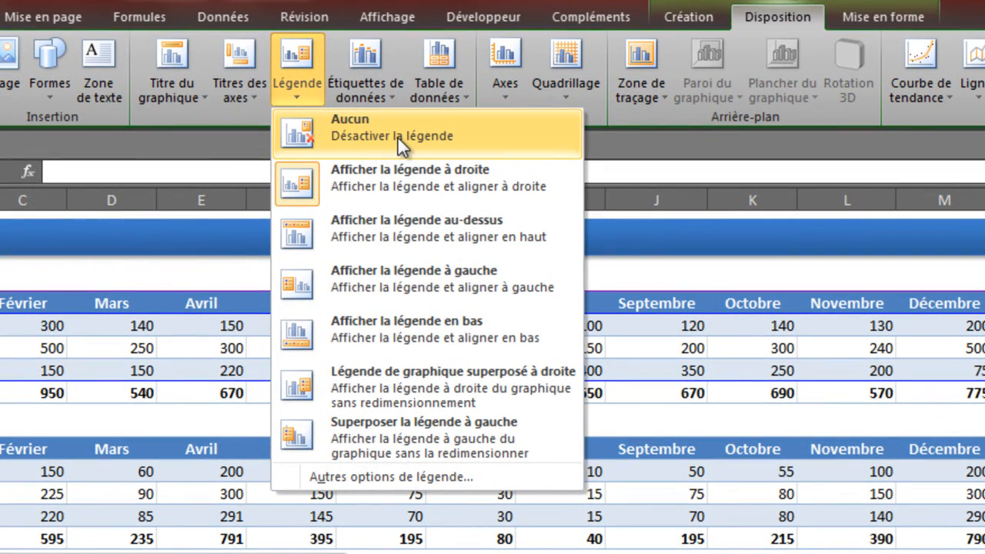
click(397, 138)
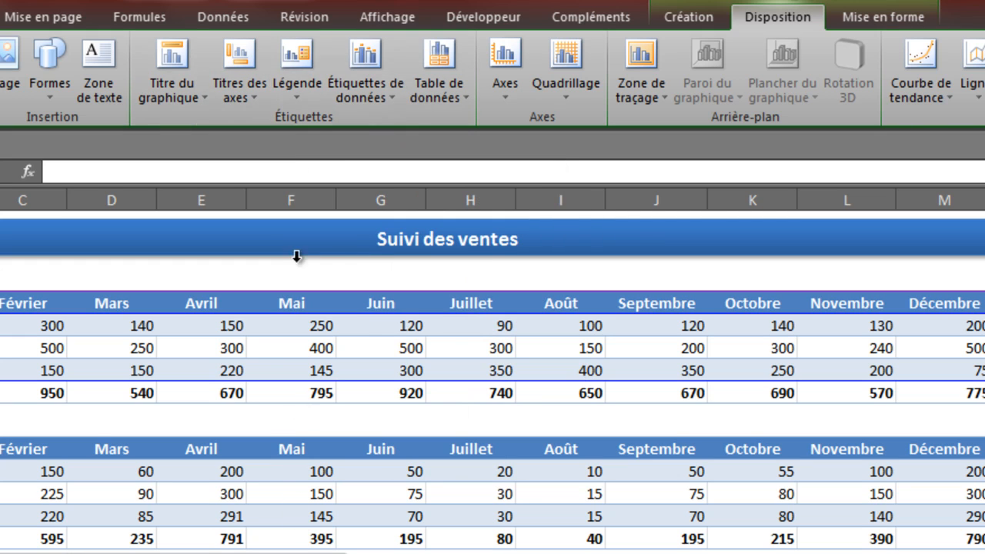
Step: Review the legend's fill, border colour and border style options, and display the legend at the bottom of the chart
click(291, 75)
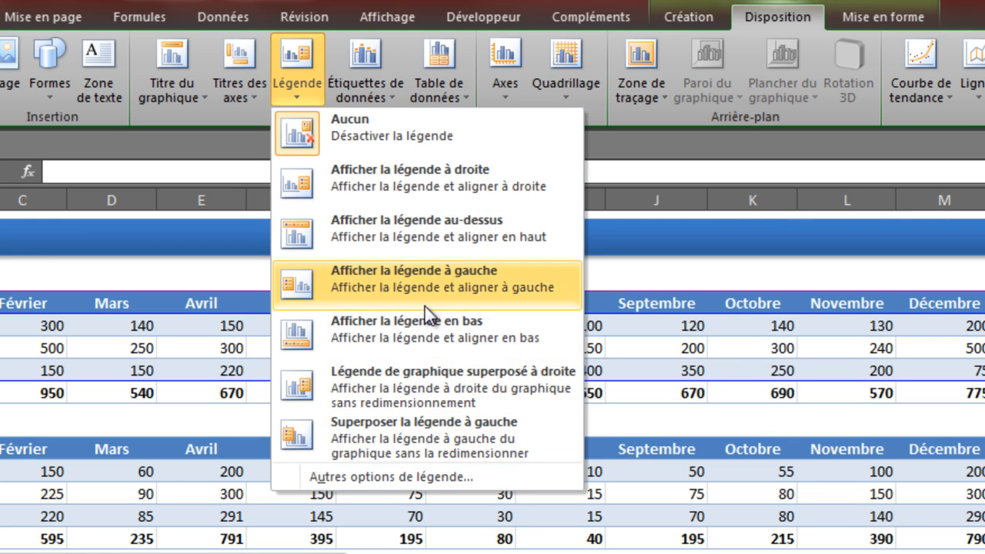
click(414, 473)
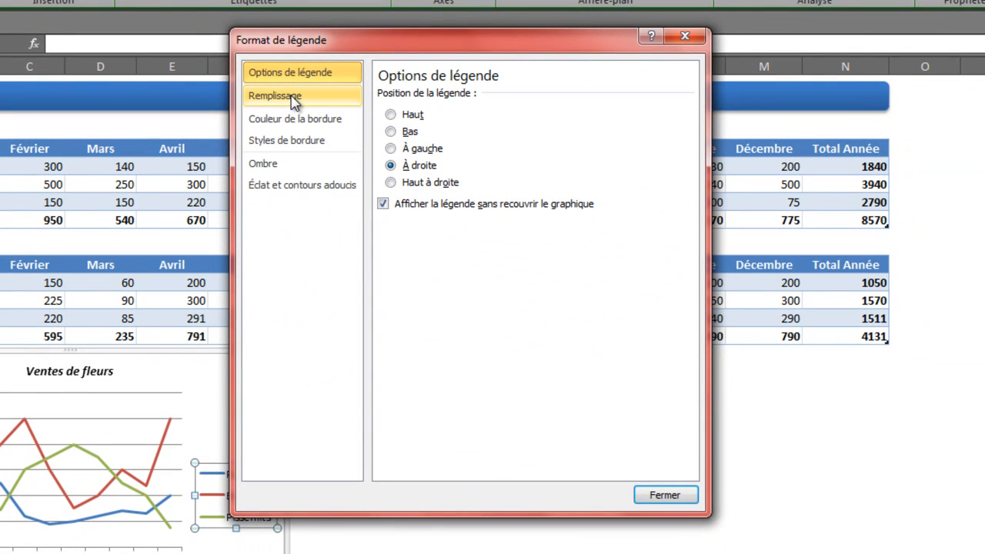
click(293, 98)
click(292, 121)
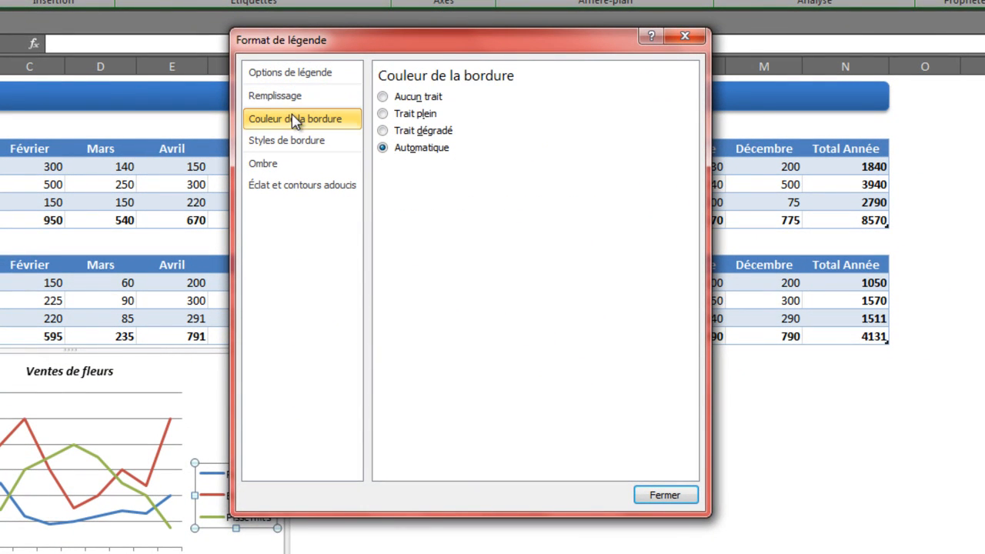
click(296, 144)
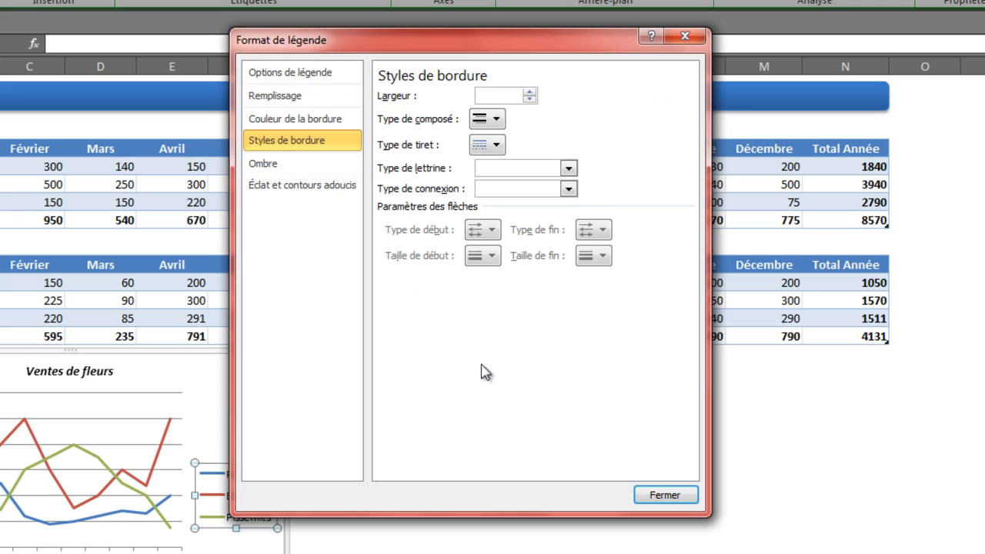
click(650, 496)
click(333, 56)
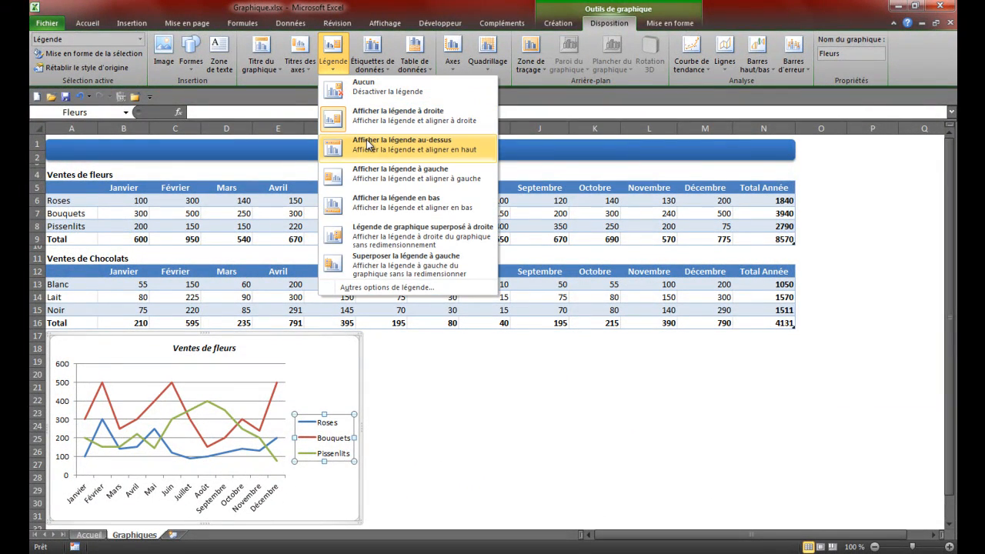
click(371, 205)
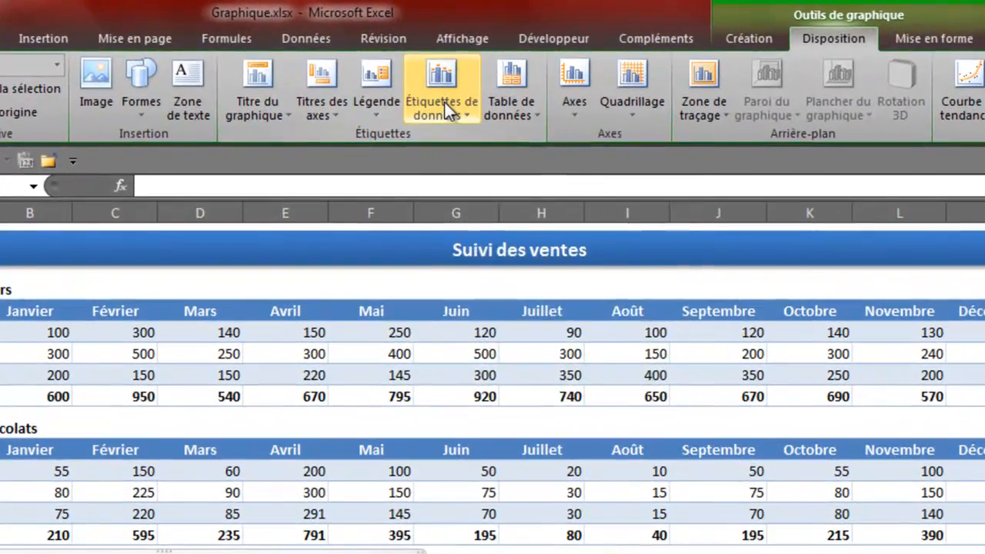
Step: Show data labels to the left of the chart's data points, try enlarging the chart down to row 38, and undo the resize
click(374, 60)
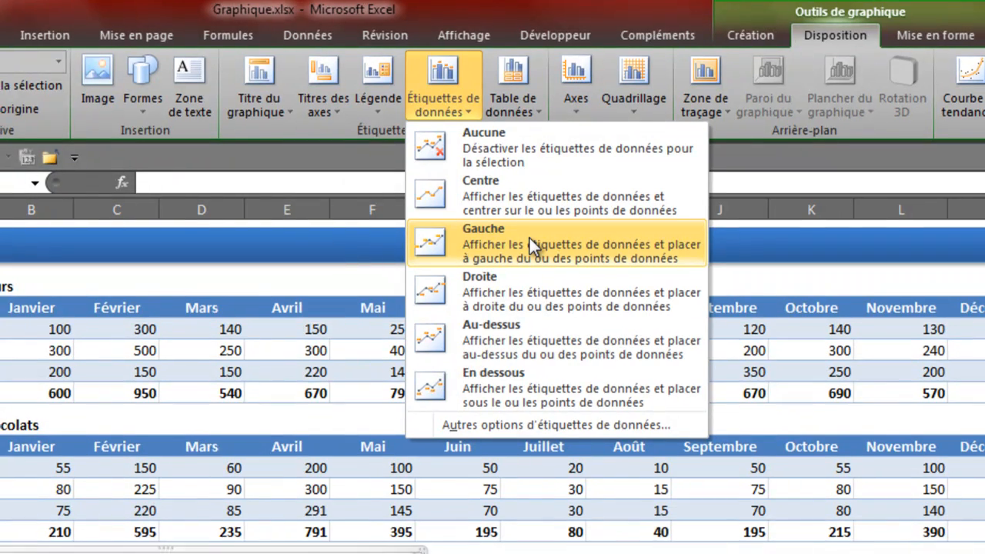
click(530, 237)
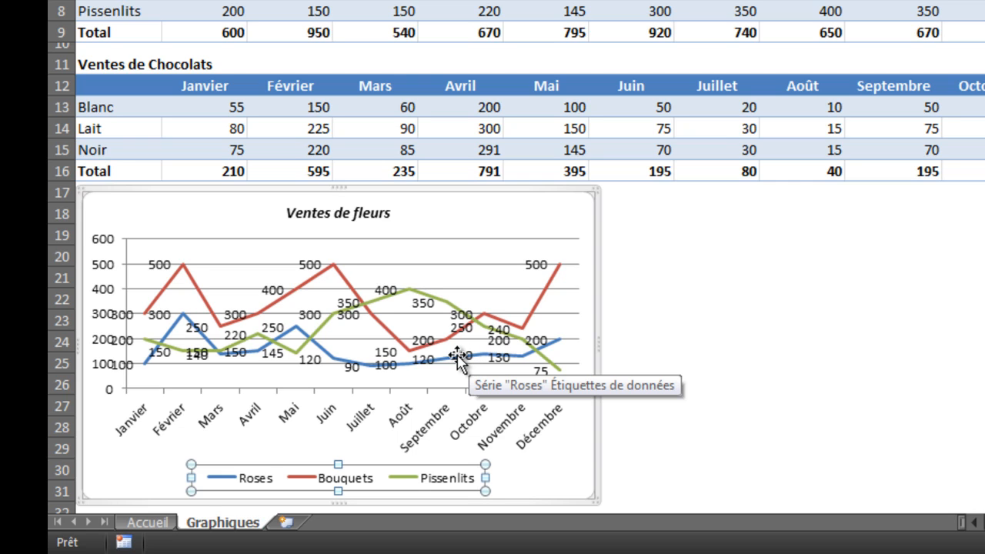
scroll(705, 437, down, 3)
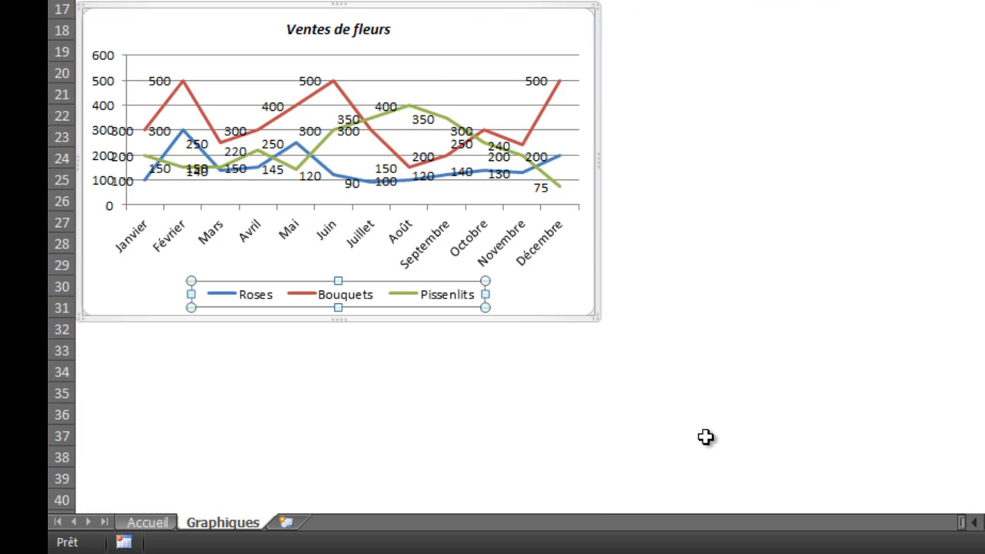
drag(600, 319, 788, 457)
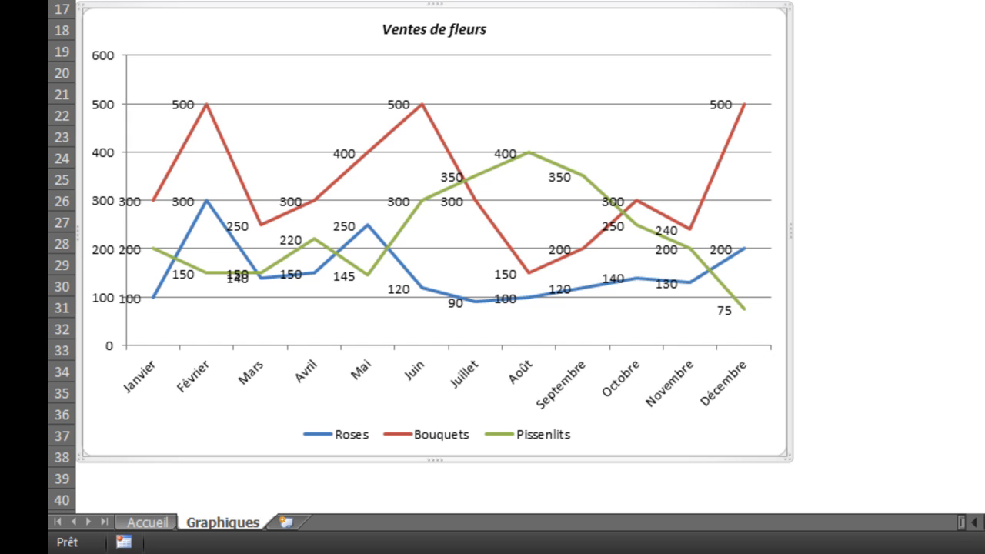
key(ctrl+z)
scroll(626, 161, up, 3)
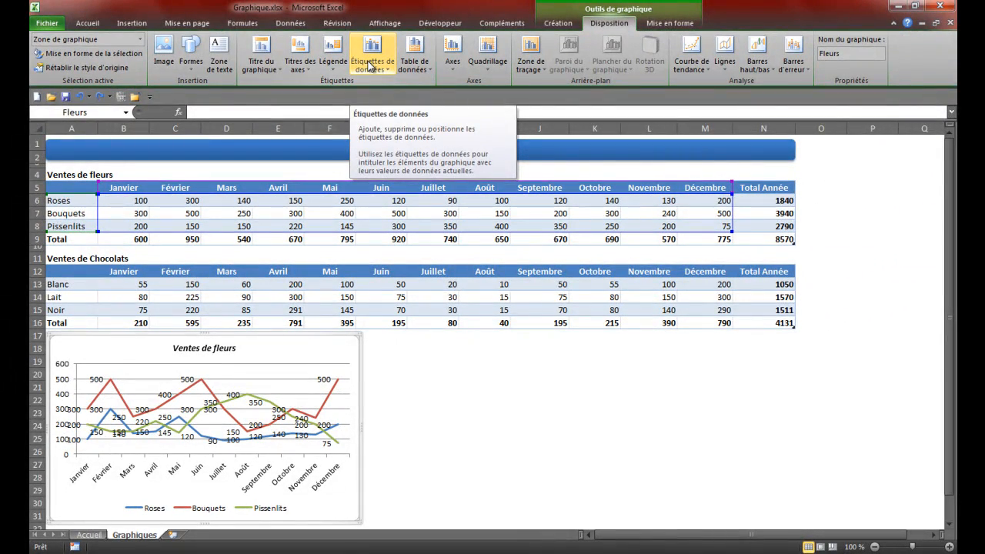
Step: Remove the data labels from all series of the flower chart
click(370, 67)
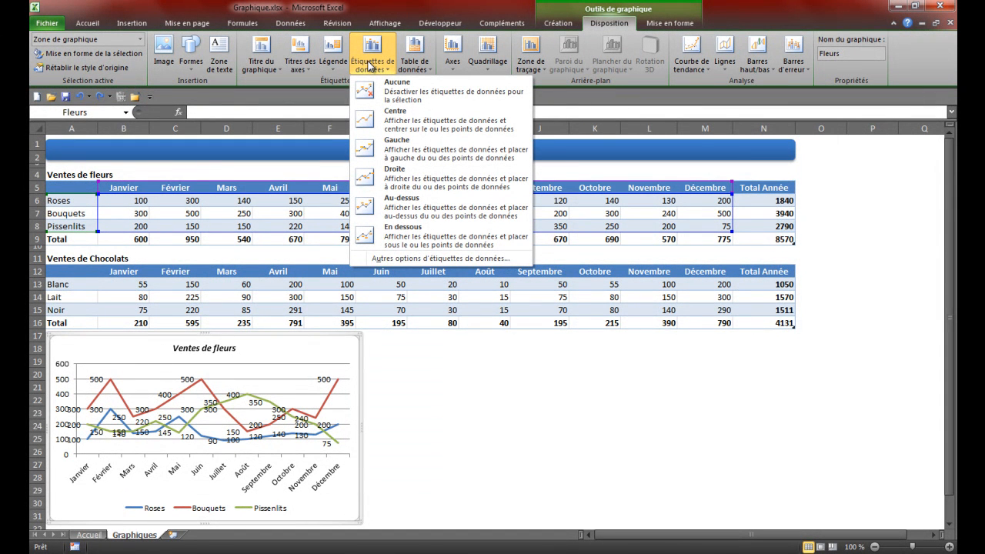
click(370, 66)
click(370, 67)
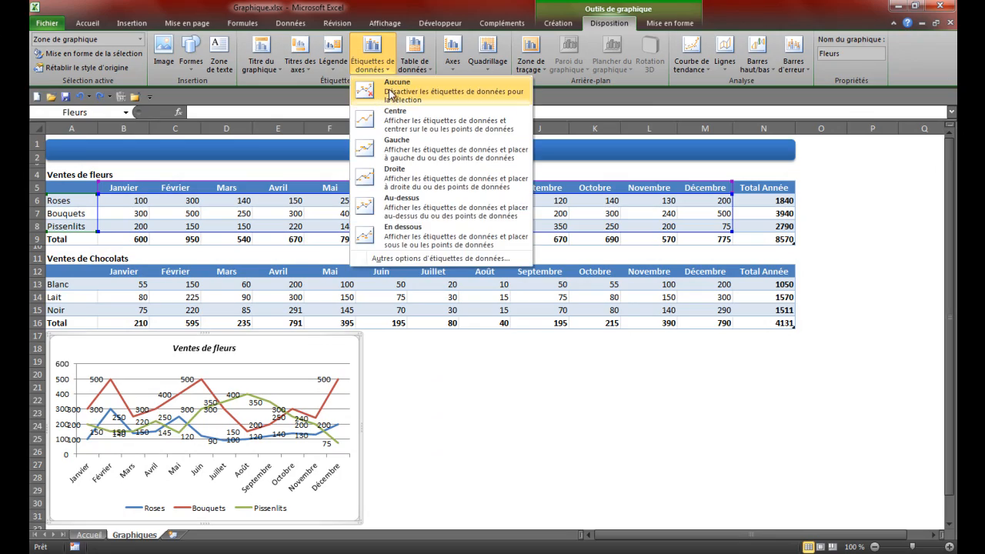
click(390, 91)
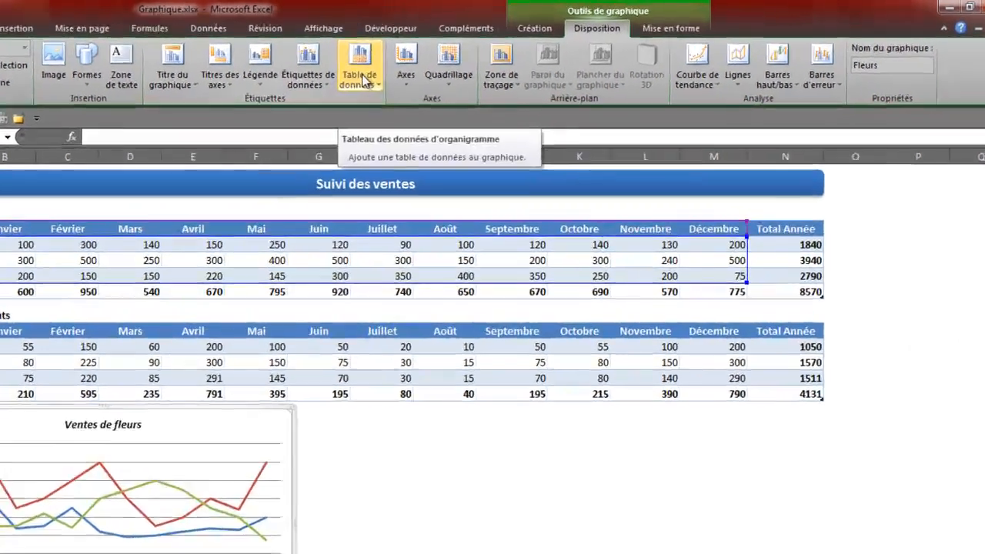
Step: Review the data table options and the primary horizontal and vertical axis display options for the flower sales chart
click(415, 62)
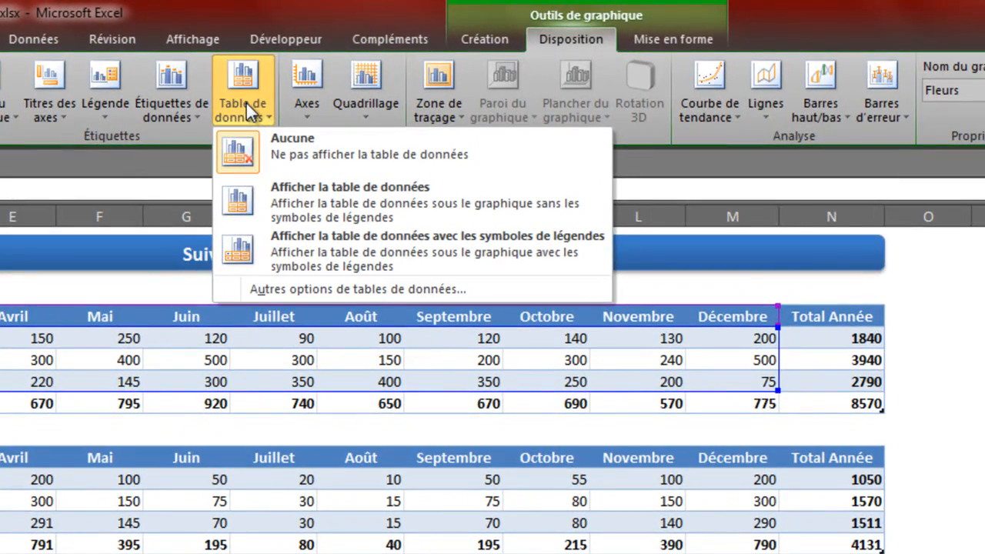
click(247, 103)
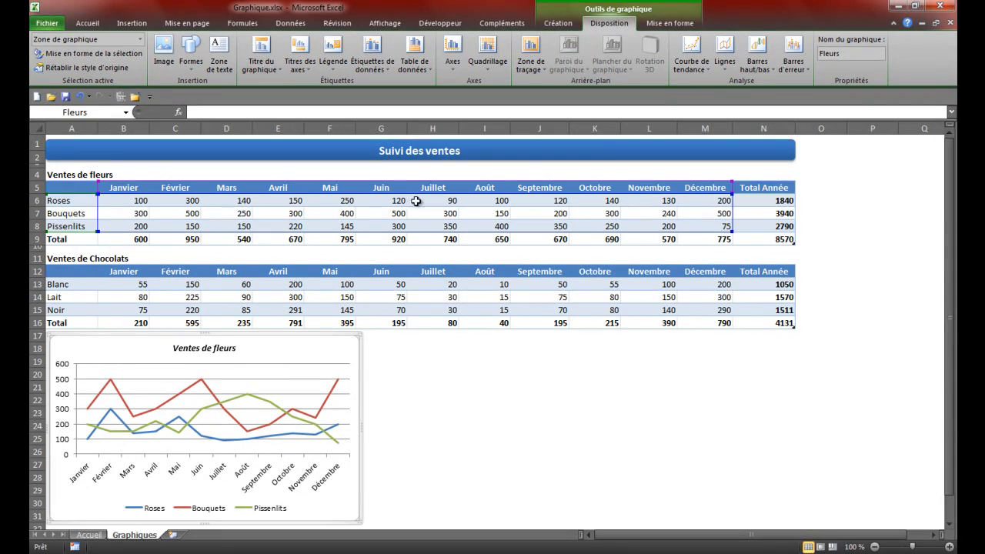
click(453, 63)
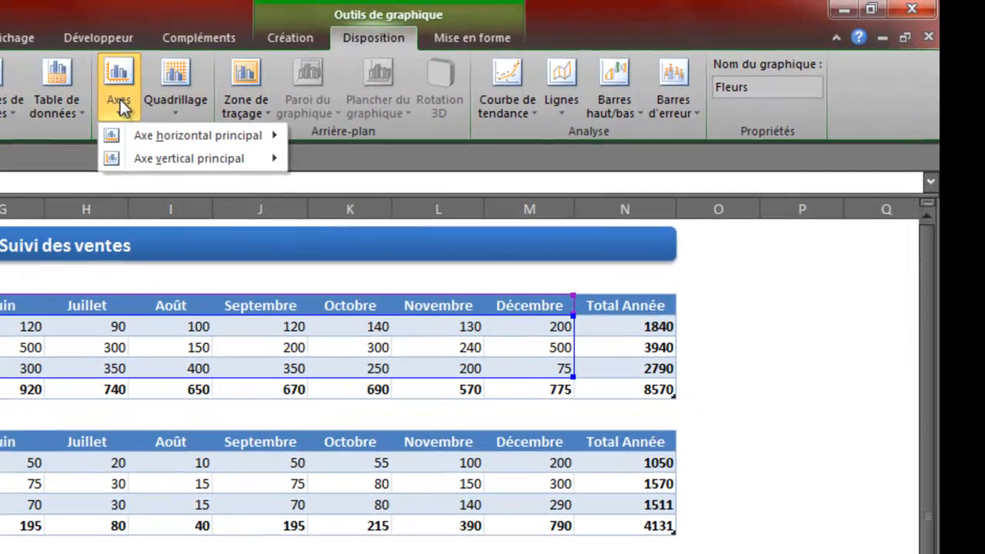
mouse_move(141, 143)
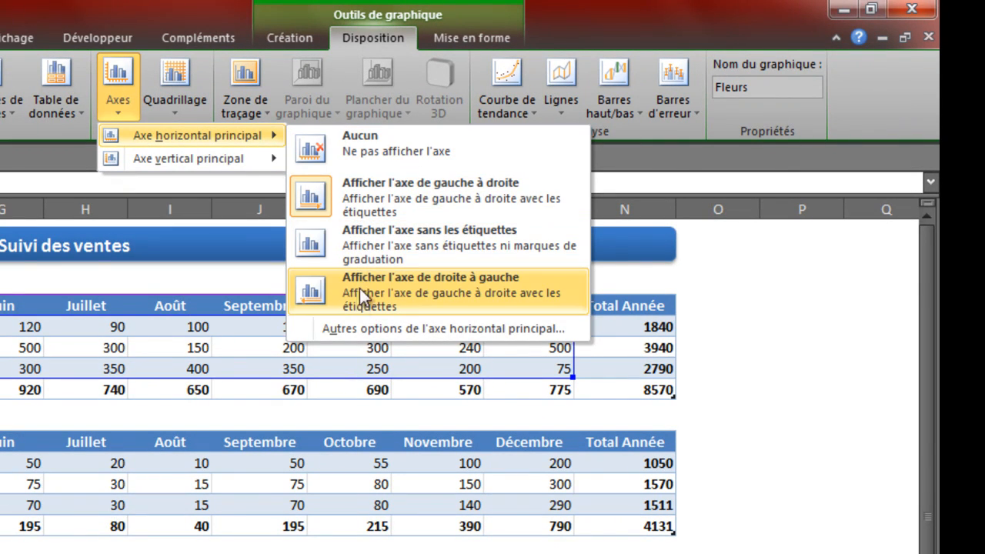
mouse_move(261, 159)
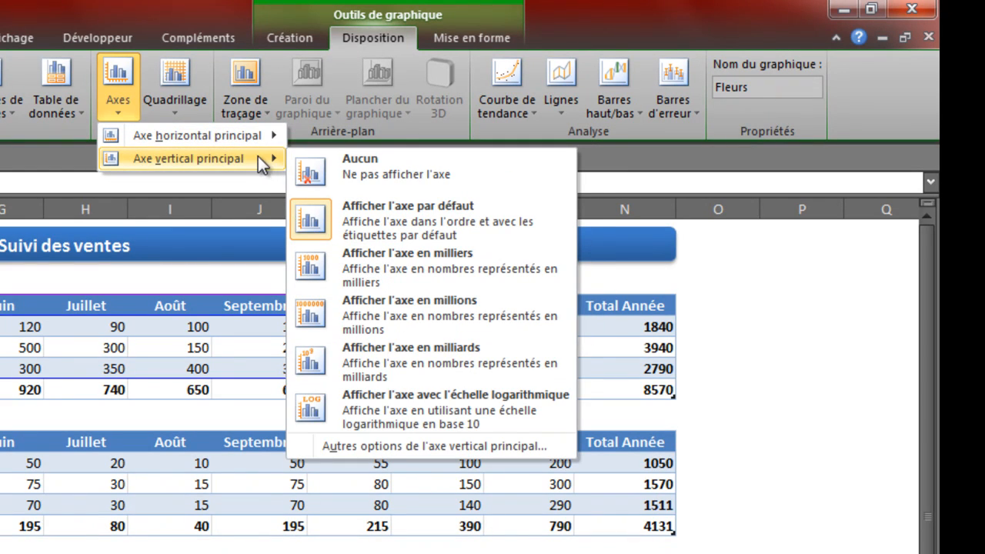
Step: Remove the primary horizontal gridlines from the flower sales chart
click(174, 100)
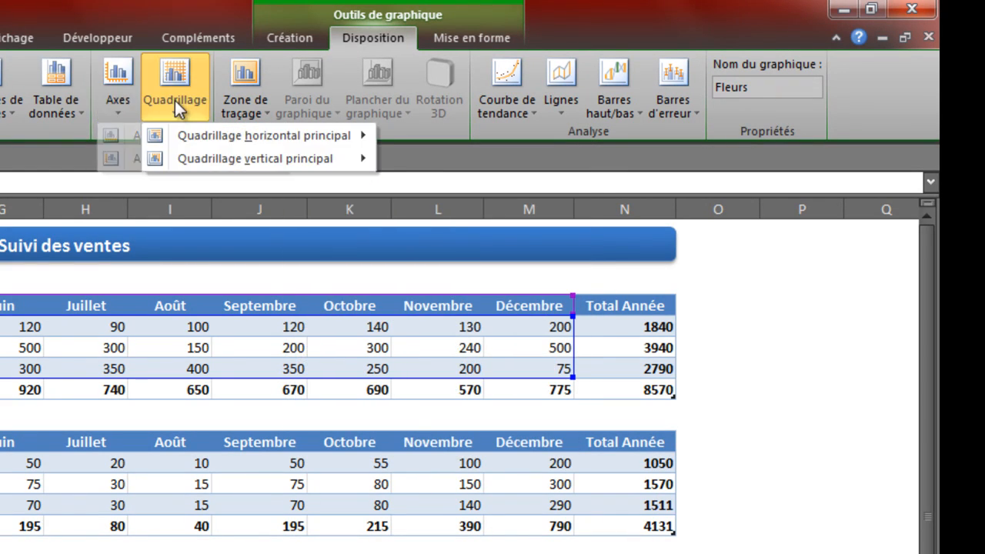
mouse_move(183, 137)
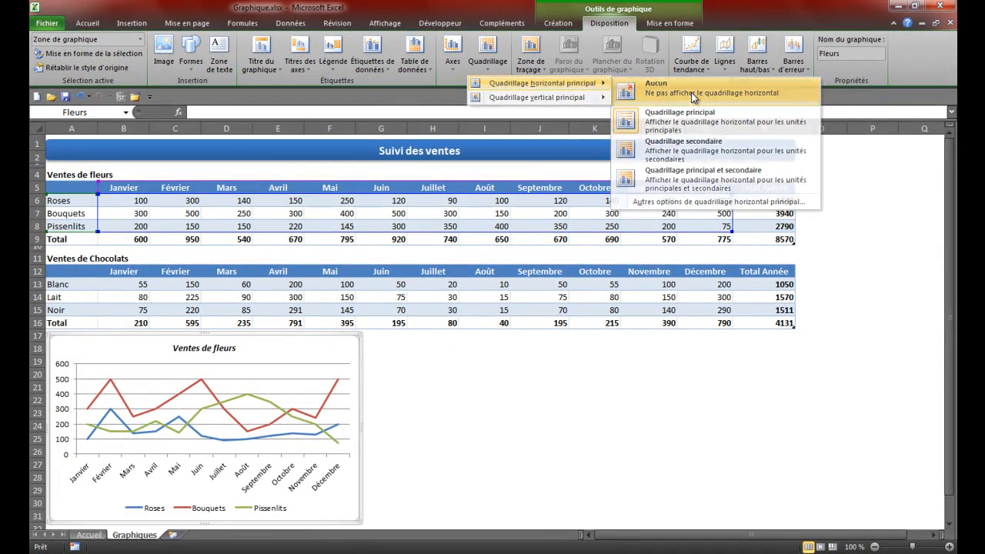
click(622, 114)
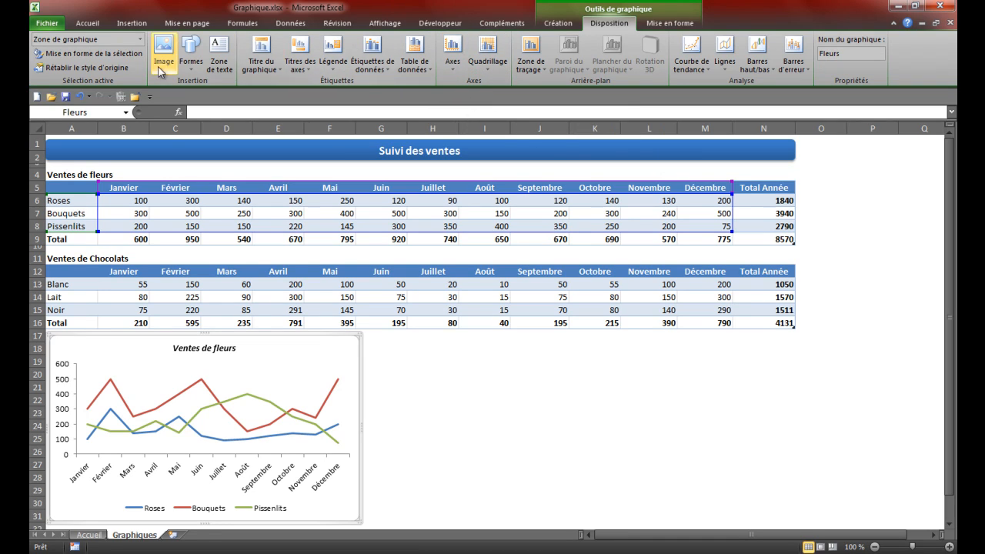
Step: Apply the coloured outline style "Contour couleur - Bleu, 1 accentué" to the chart area and review the outline weight options
click(654, 23)
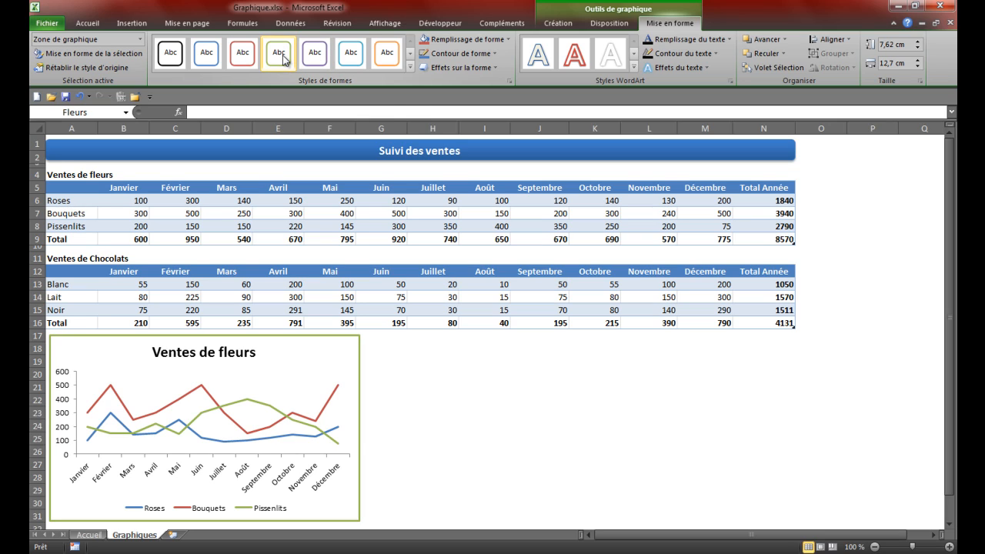
click(207, 54)
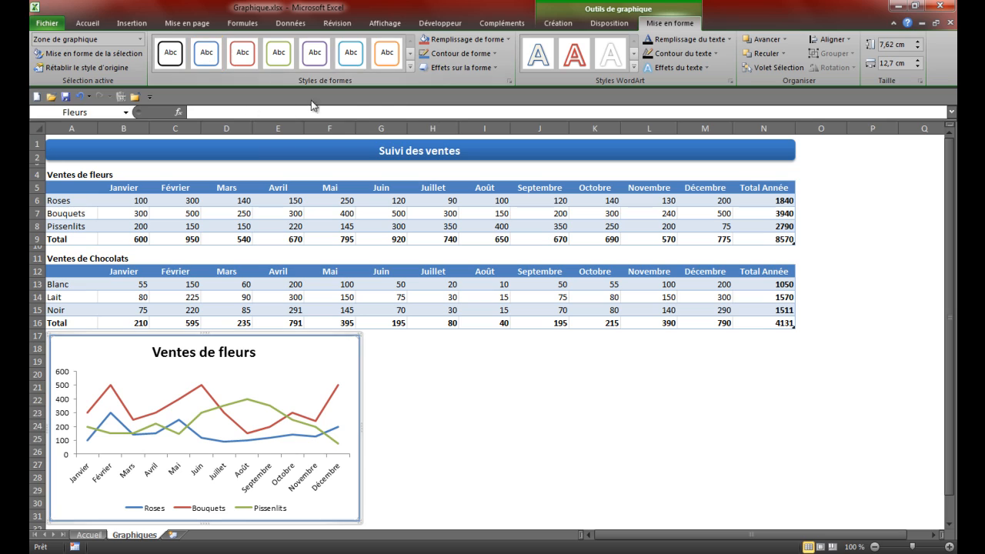
click(496, 54)
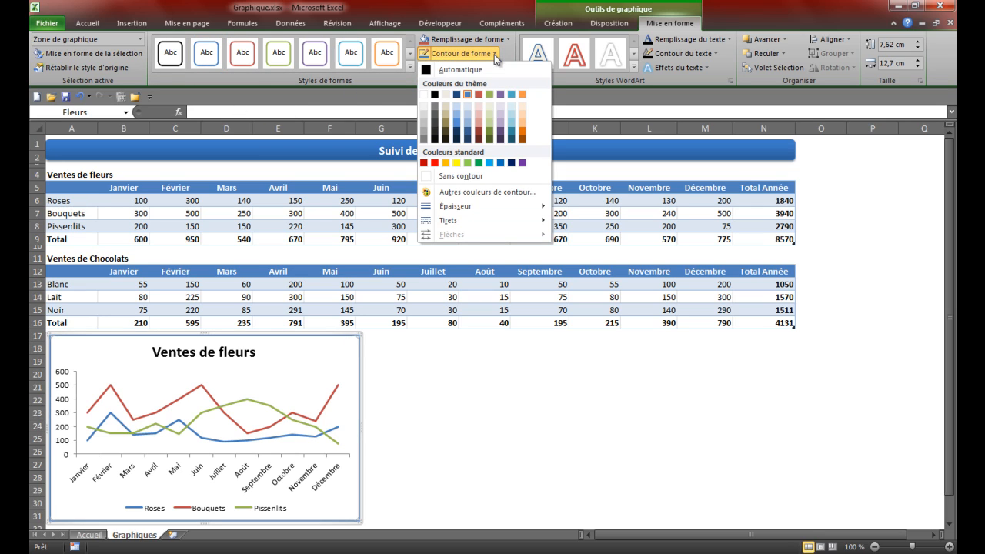
mouse_move(463, 208)
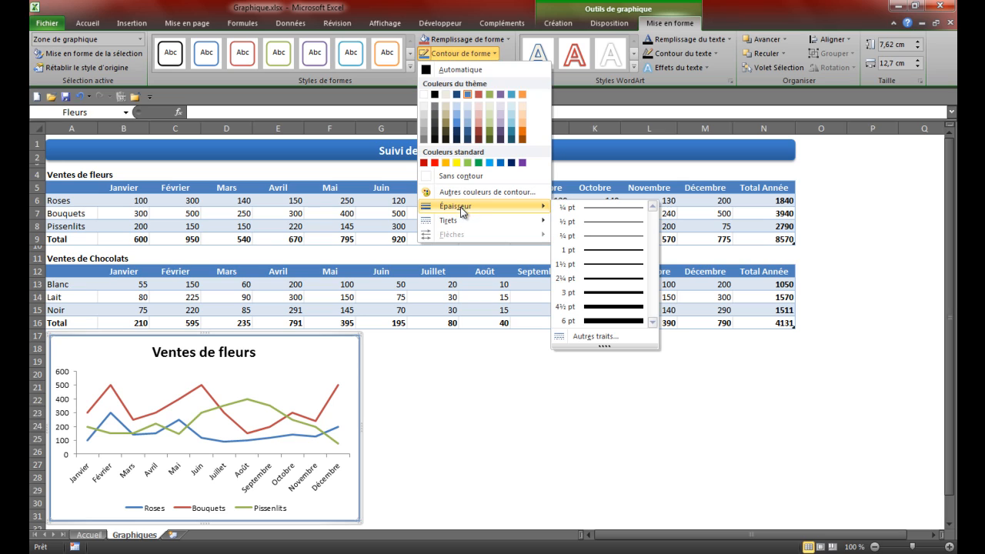
click(607, 48)
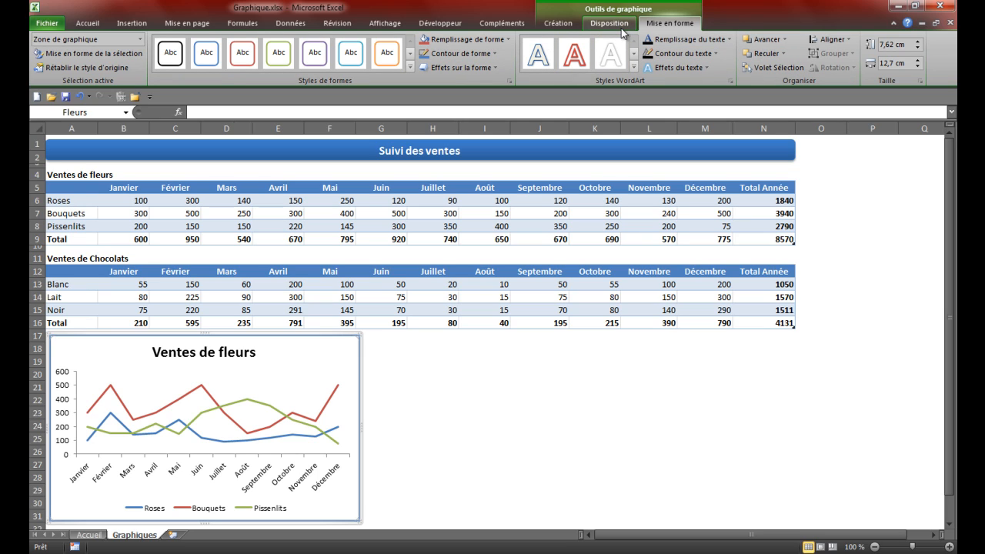
Step: Move the flower sales chart to a new chart sheet named "Test"
click(560, 23)
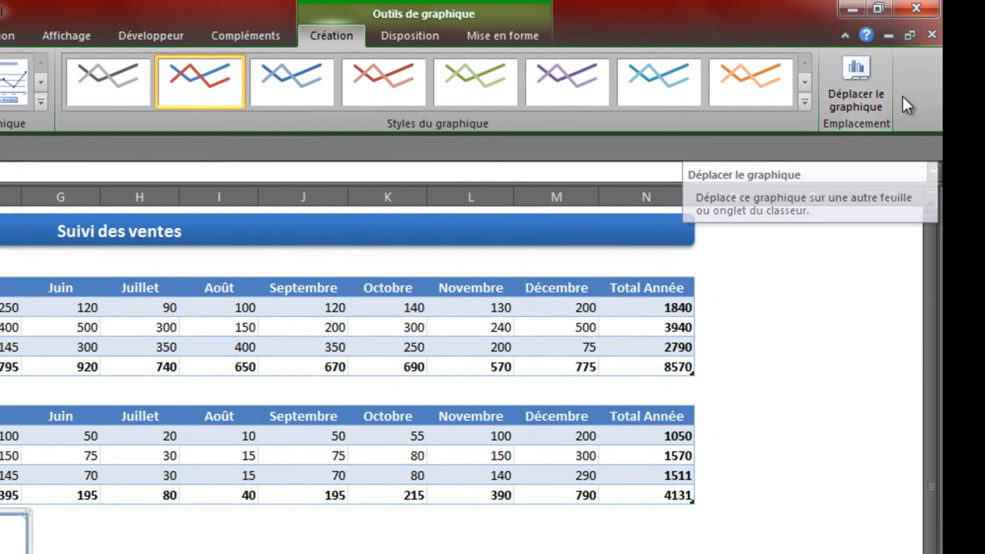
click(862, 82)
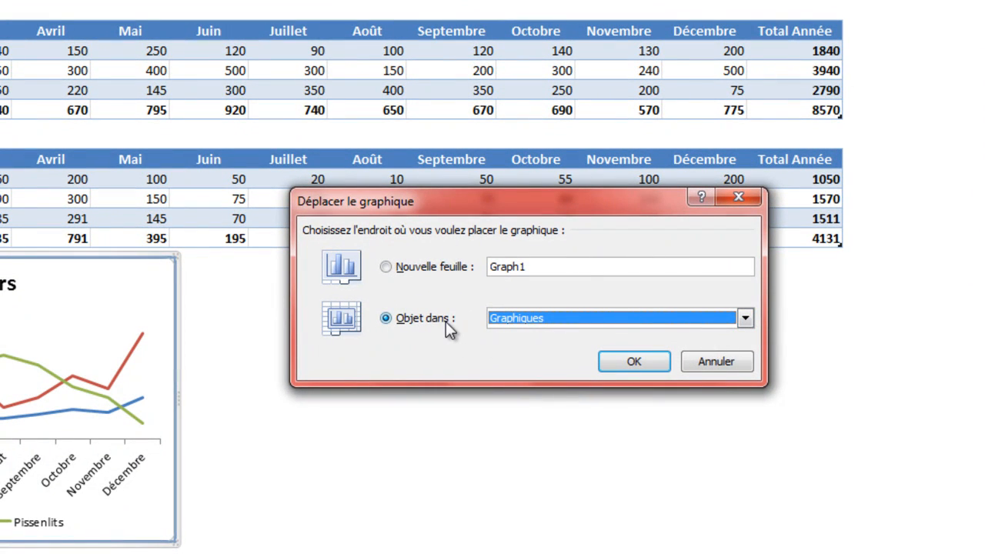
click(534, 323)
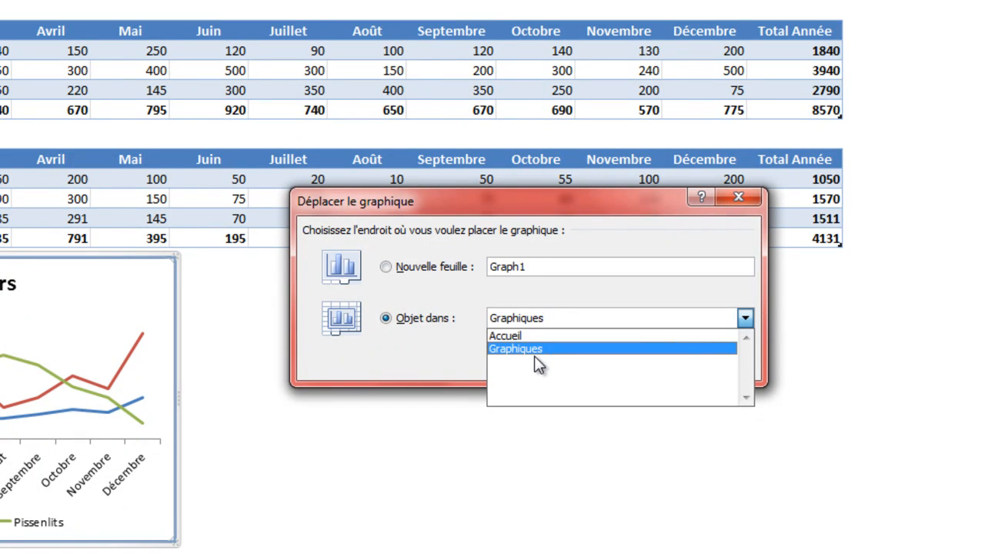
click(538, 362)
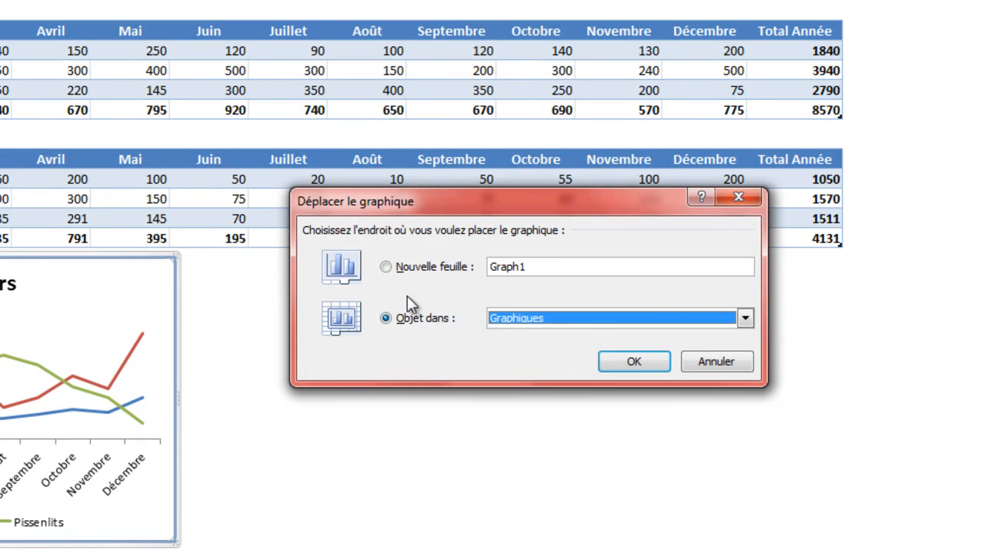
click(405, 271)
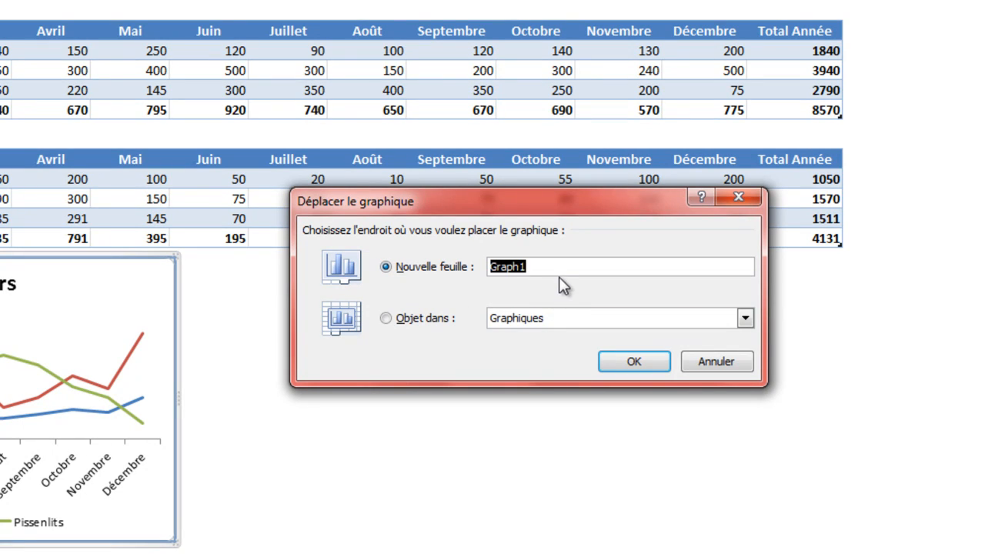
text(Test)
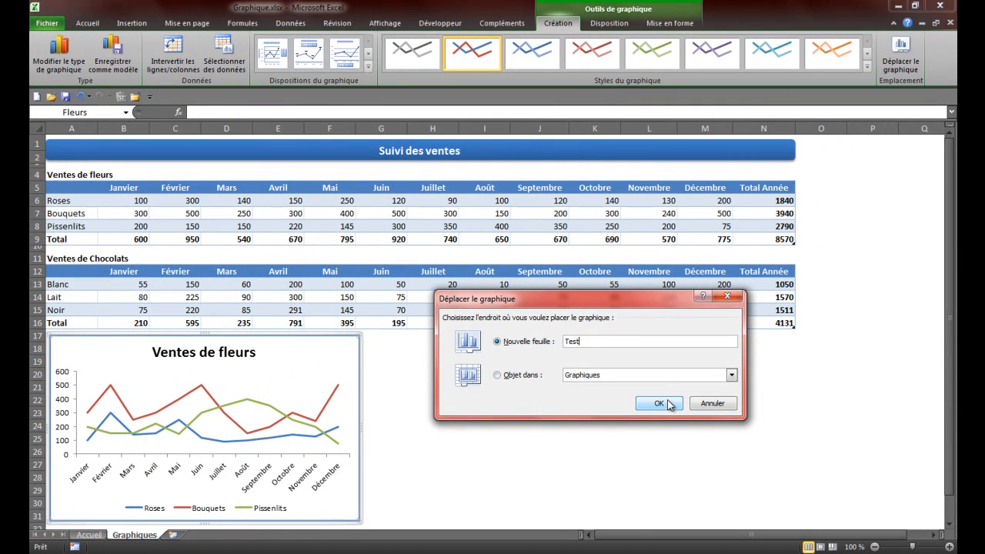
click(659, 404)
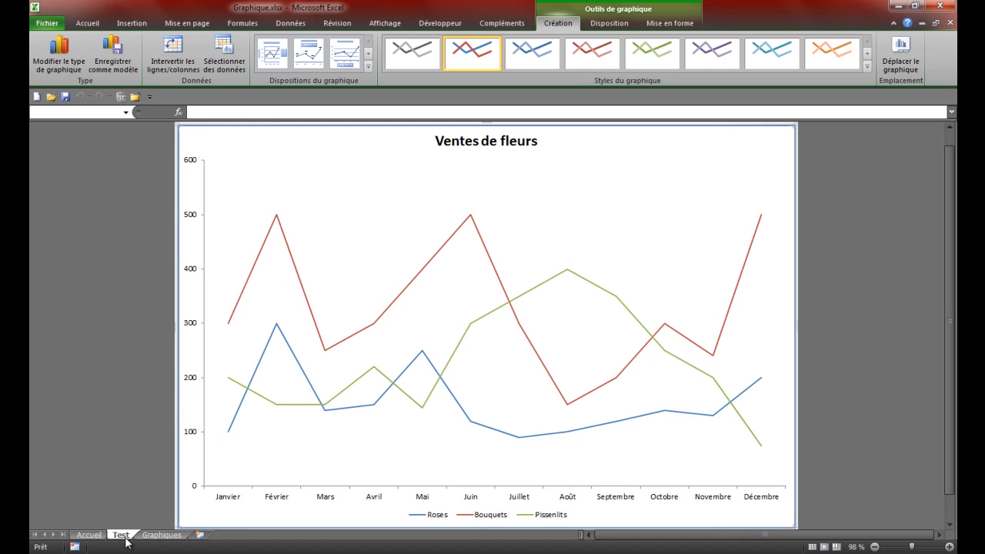
Step: Show centred data labels on all series of the chart in the Test sheet and remove them again
click(153, 177)
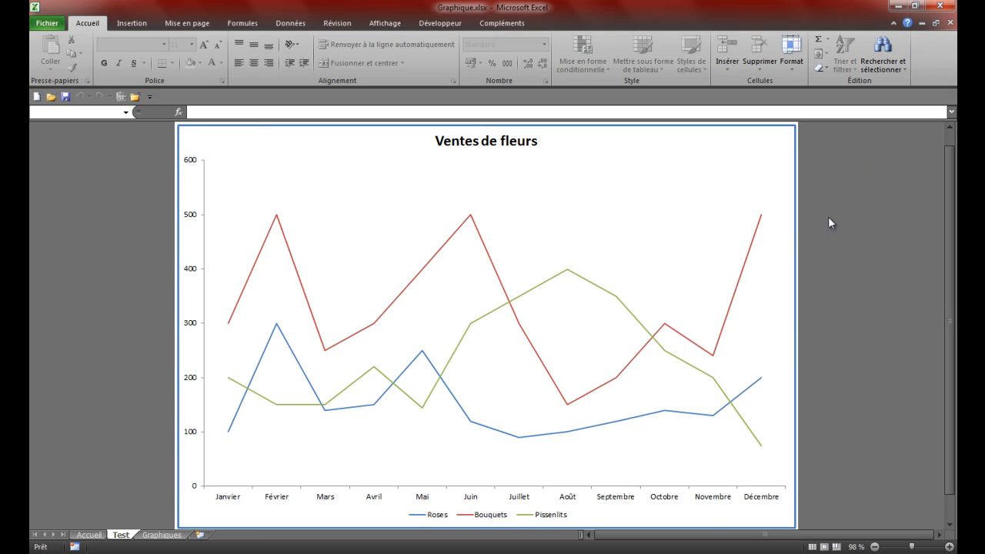
scroll(832, 286, down, 1)
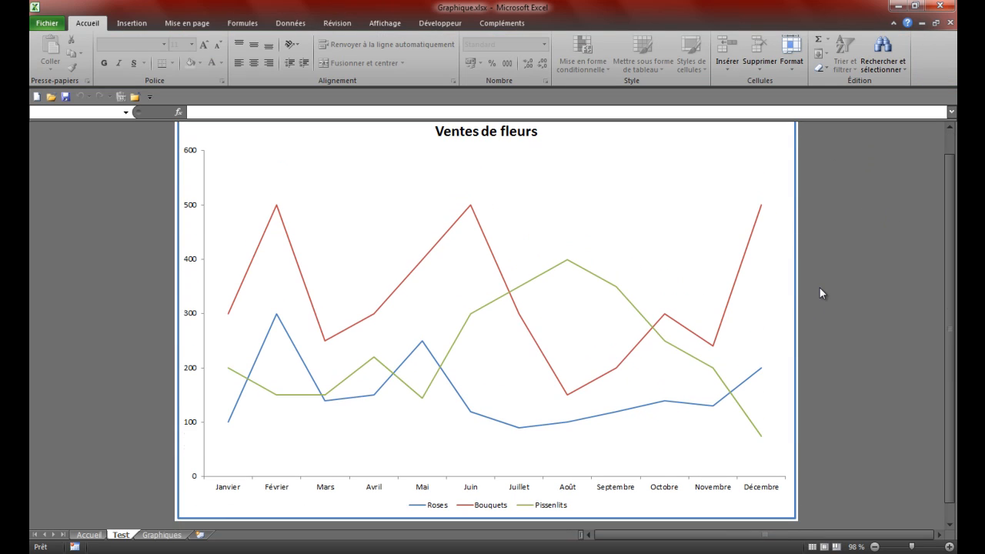
scroll(822, 292, up, 1)
scroll(822, 292, down, 1)
click(508, 198)
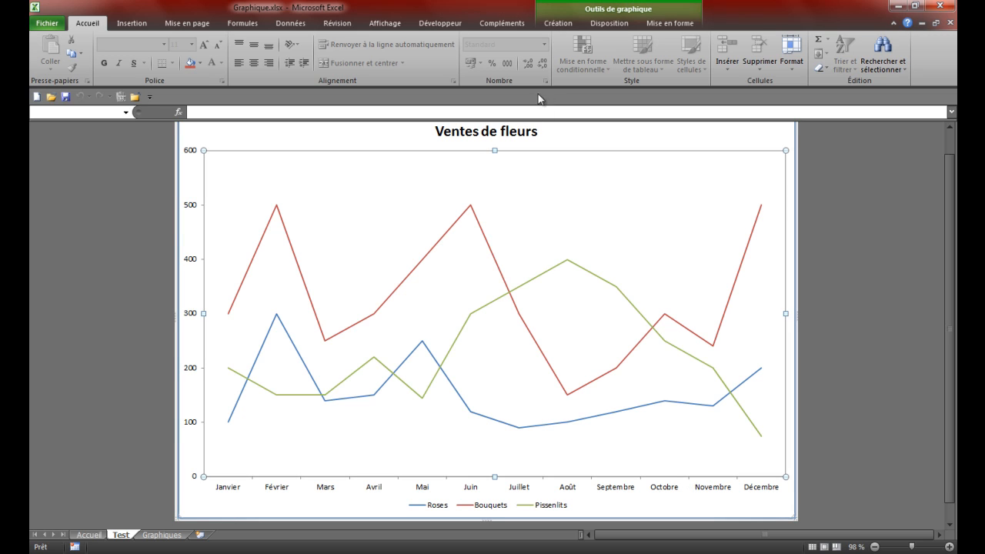
click(604, 24)
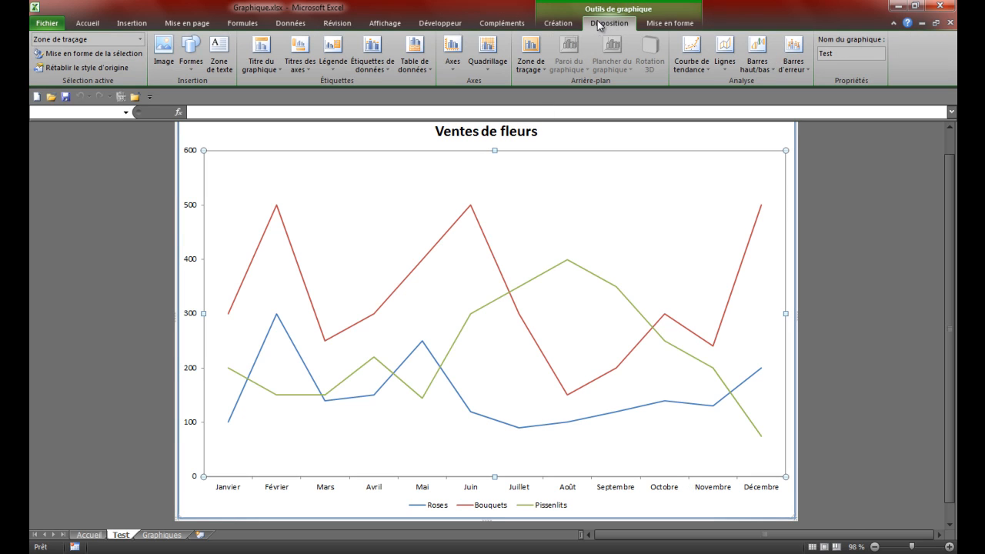
click(361, 64)
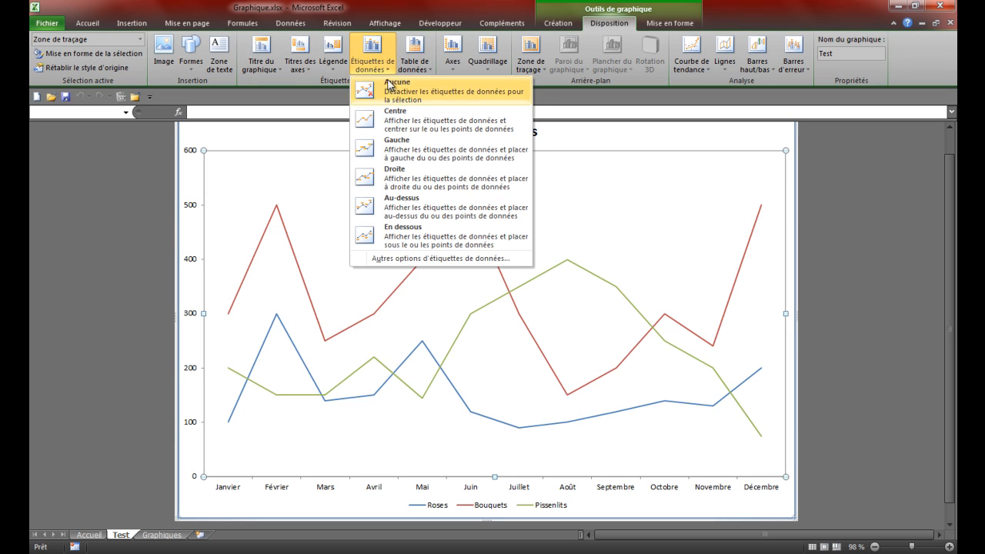
click(400, 123)
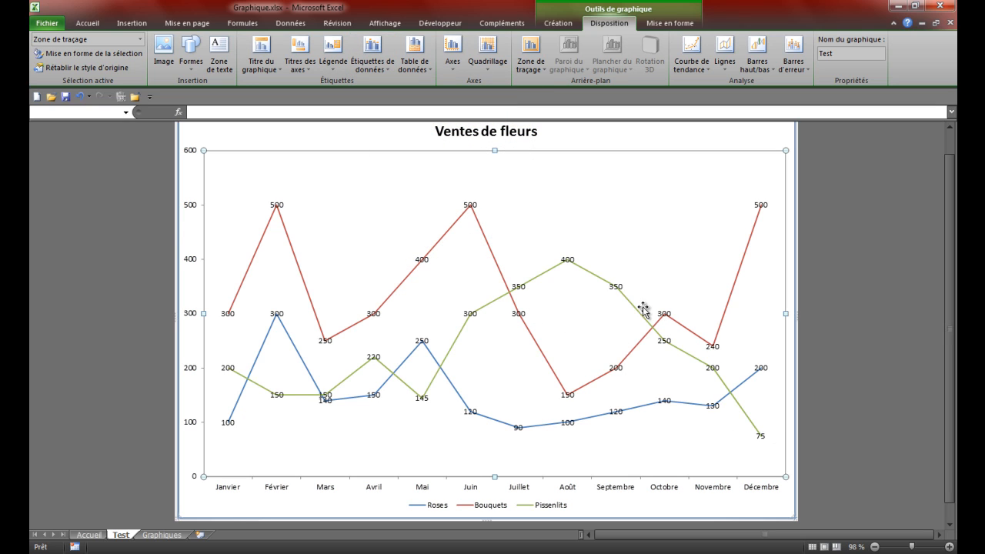
click(372, 63)
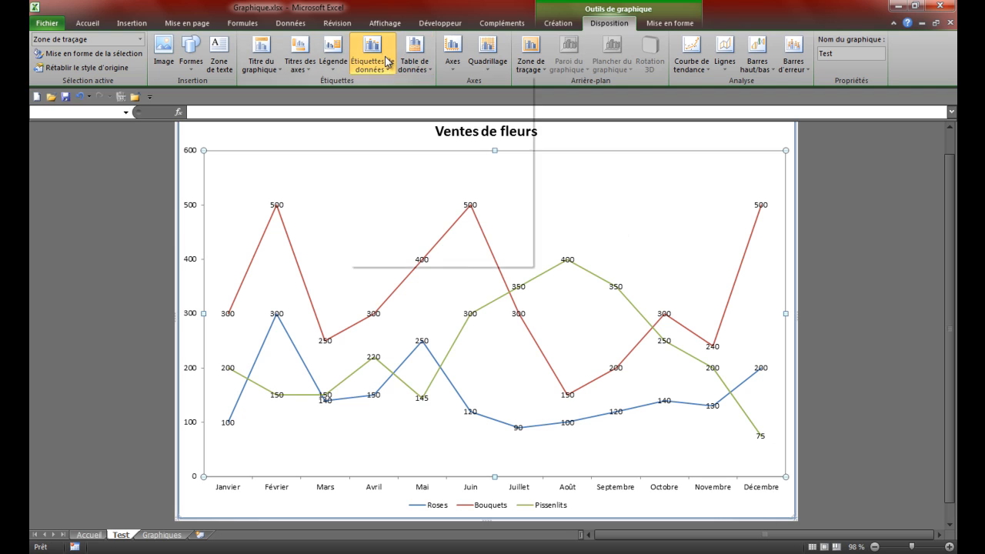
click(408, 90)
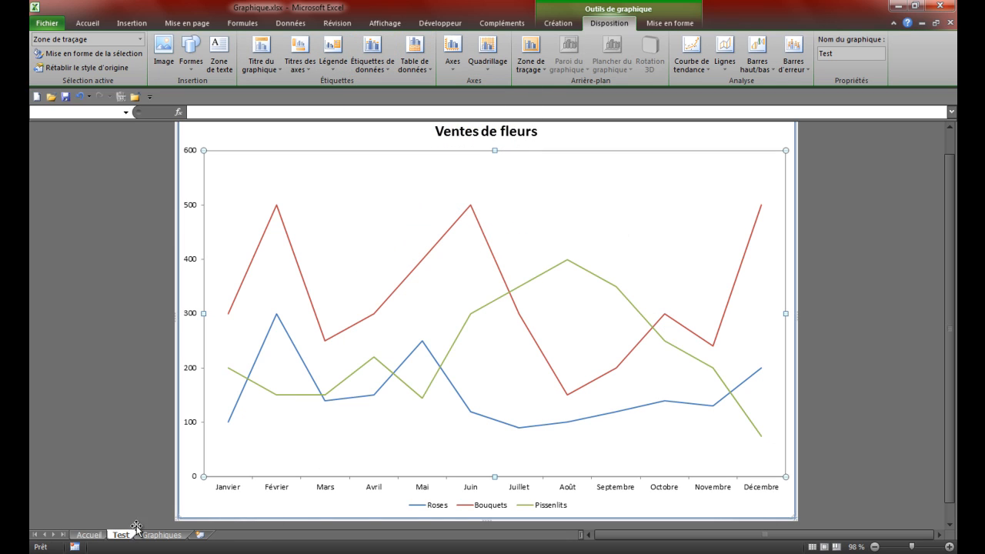
Step: Move the chart from the Test sheet back into the Graphiques sheet as an embedded object
click(573, 25)
click(900, 57)
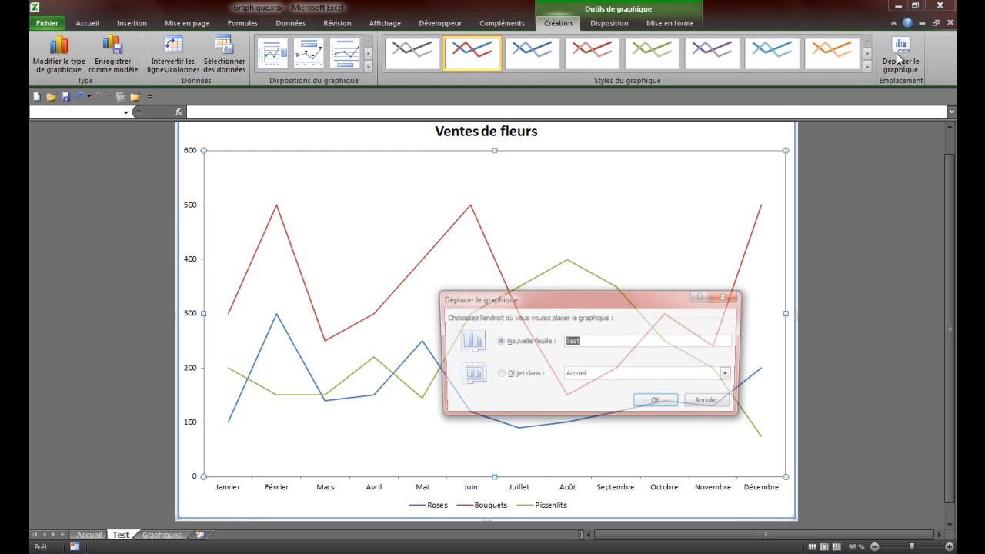
click(511, 374)
click(597, 375)
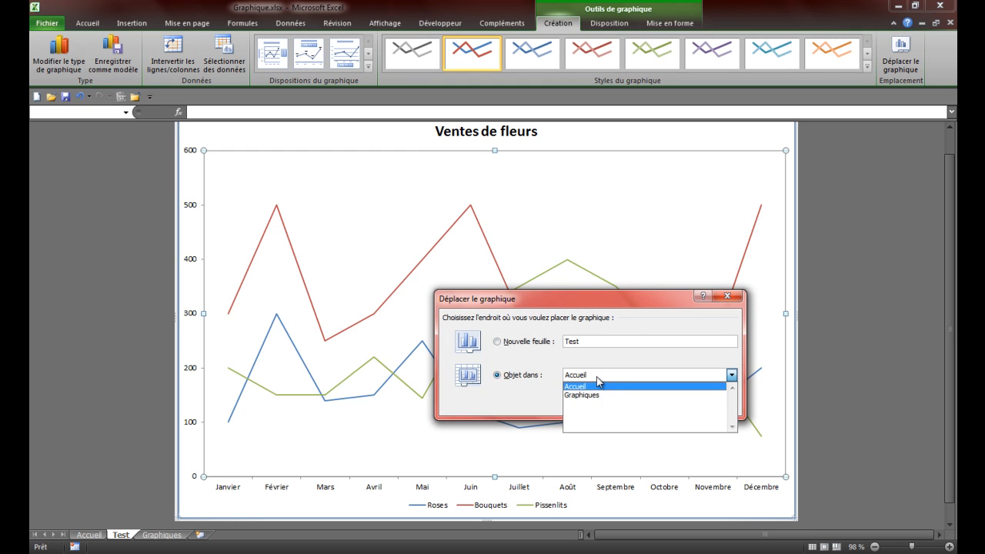
click(600, 399)
click(658, 403)
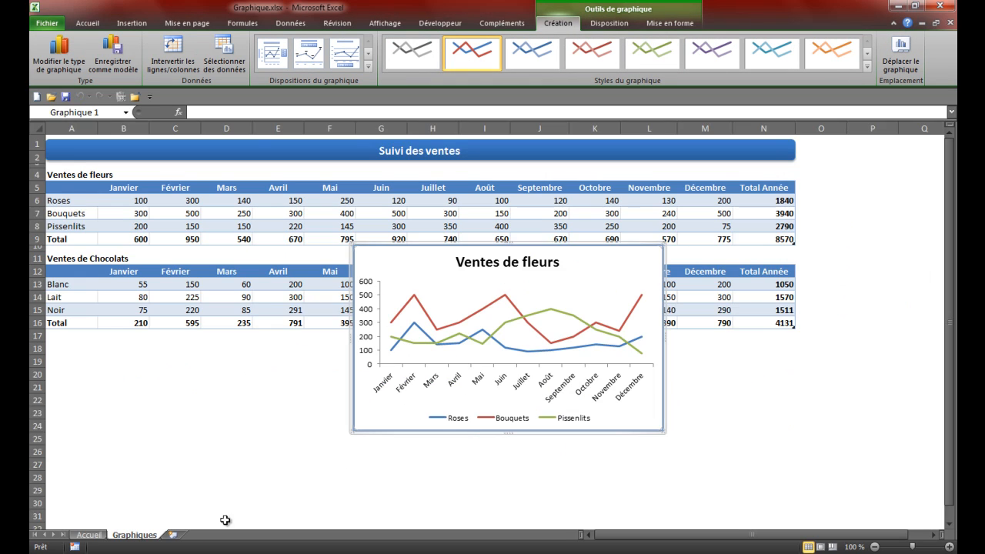
Step: Select in turn the plot area, the Roses series and the Pissenlits series of the flower sales chart
drag(465, 324, 323, 374)
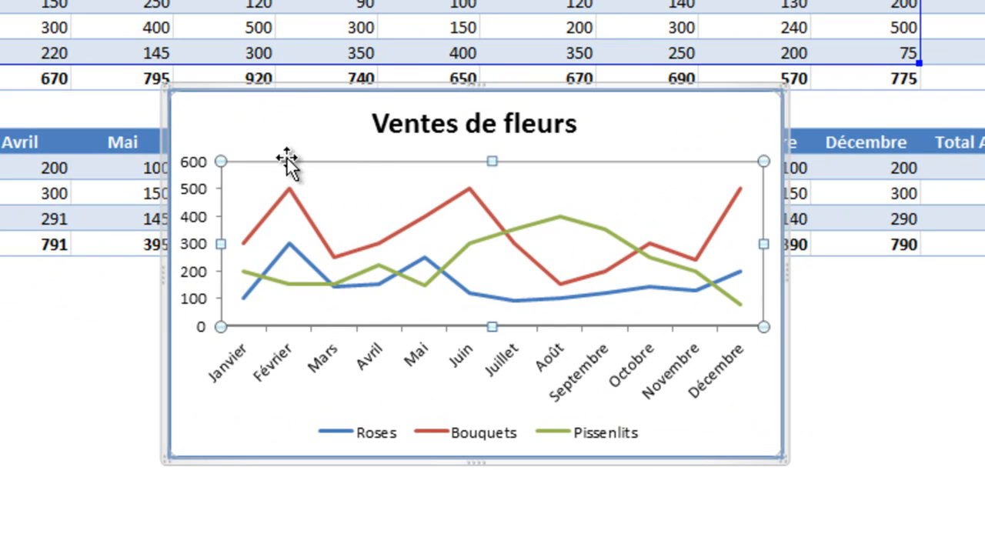
click(286, 104)
click(257, 169)
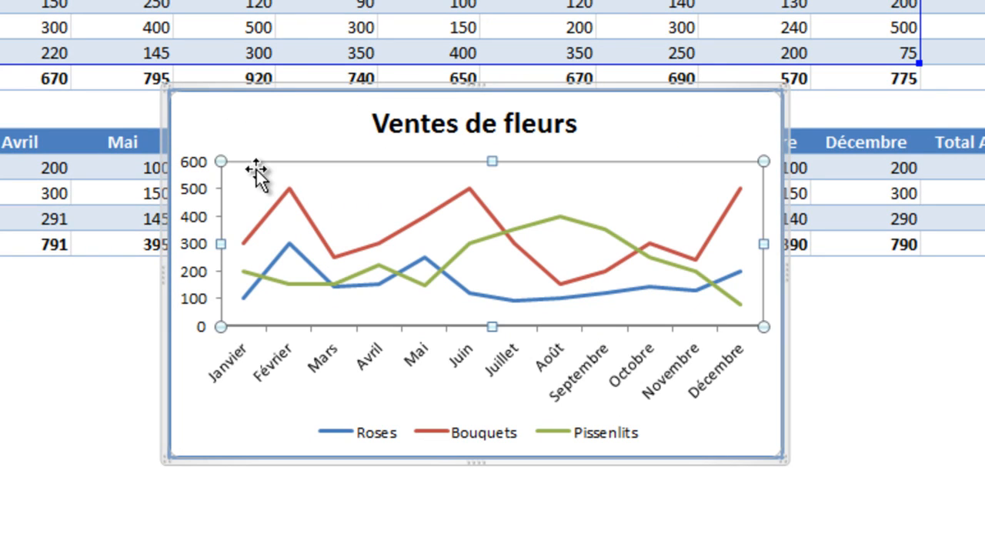
click(312, 268)
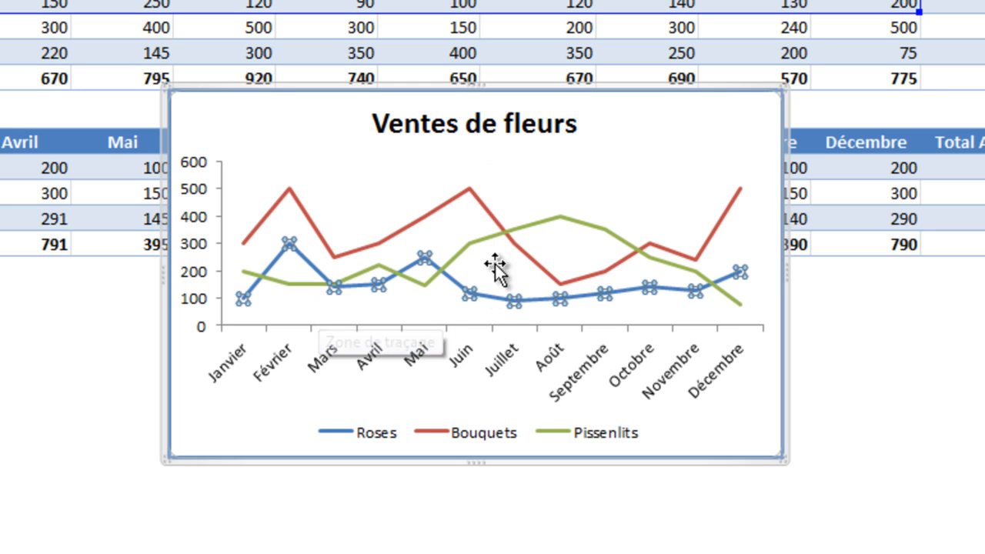
click(474, 241)
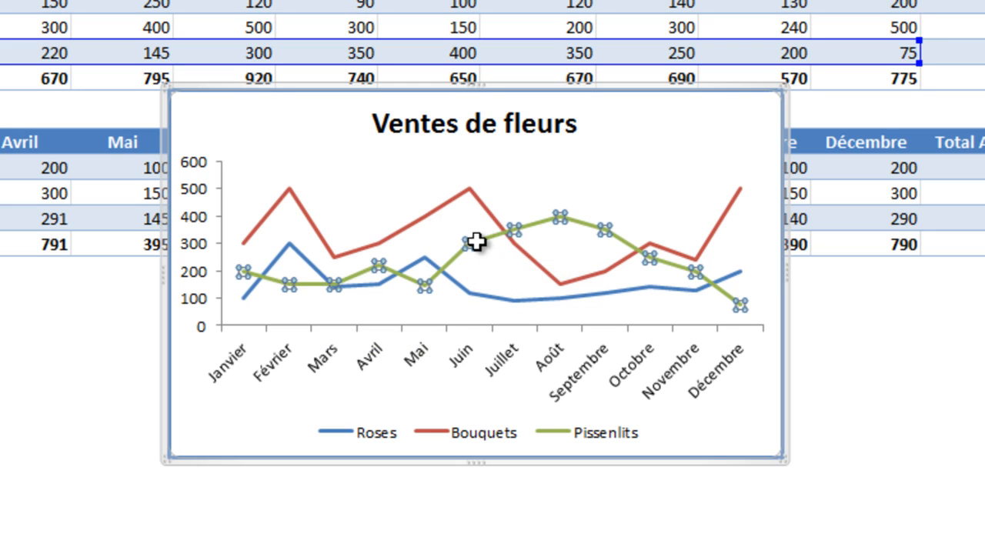
Step: Select in turn the month axis, the value axis and the title of the flower sales chart
click(477, 204)
click(415, 355)
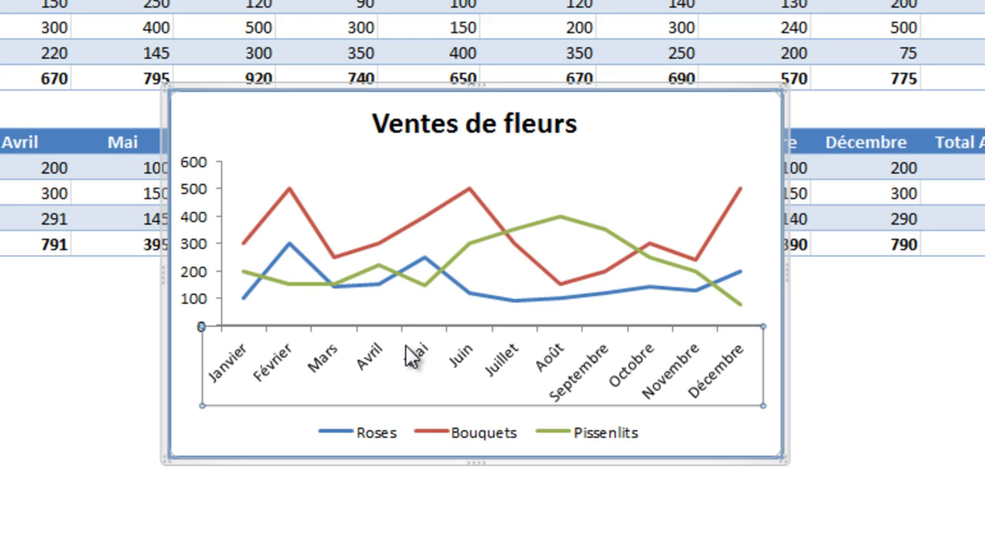
click(217, 252)
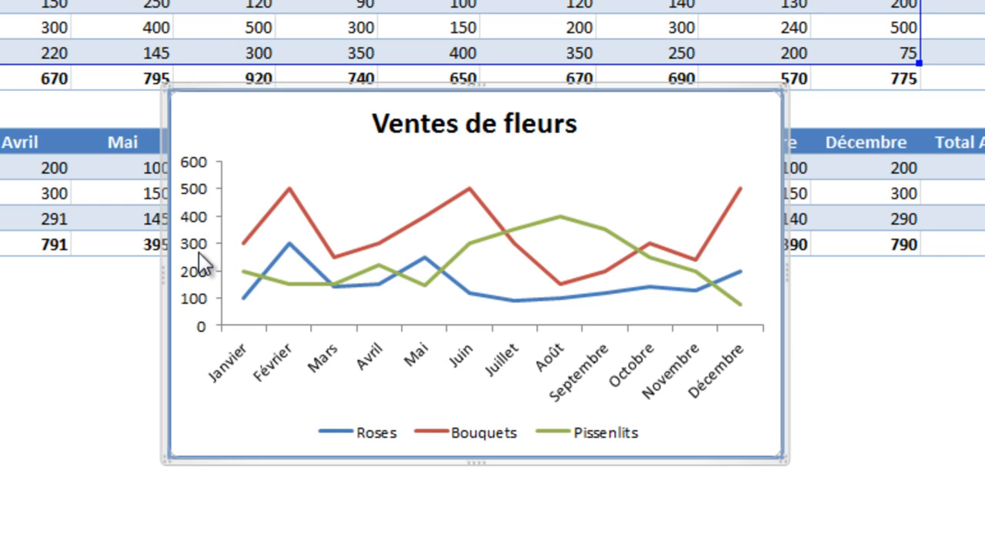
click(199, 247)
click(437, 140)
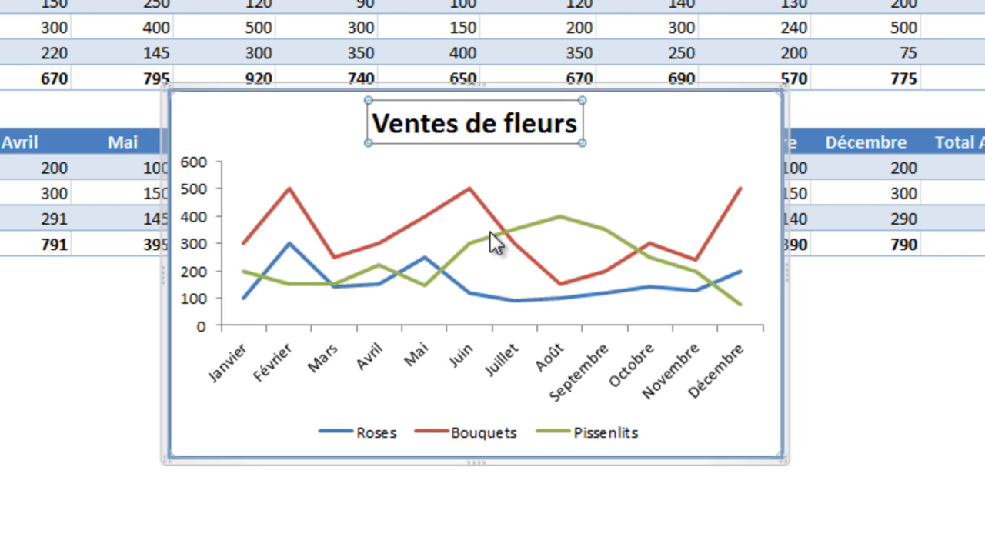
Step: Shift the legend toward the chart's lower-left corner and deselect the chart
click(470, 431)
drag(454, 421, 324, 422)
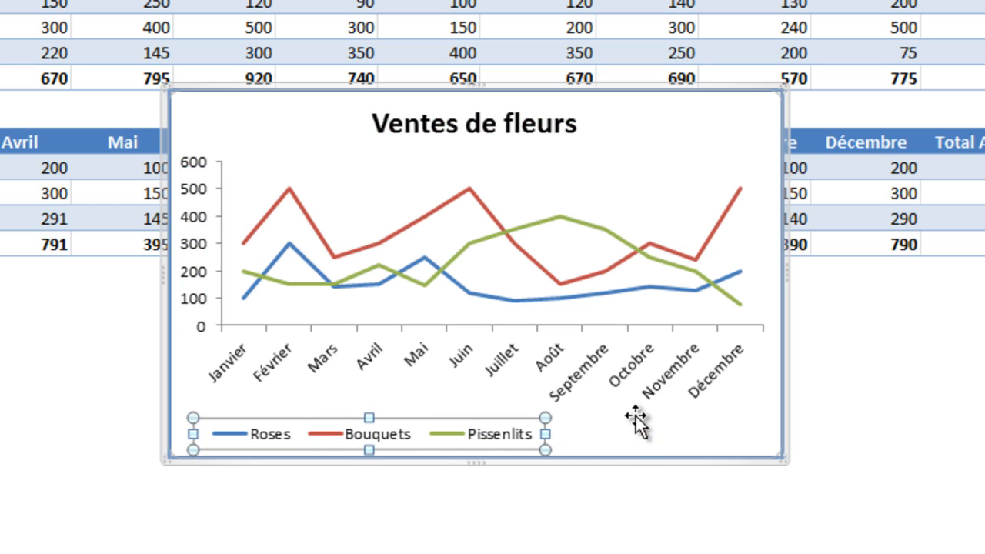
click(599, 541)
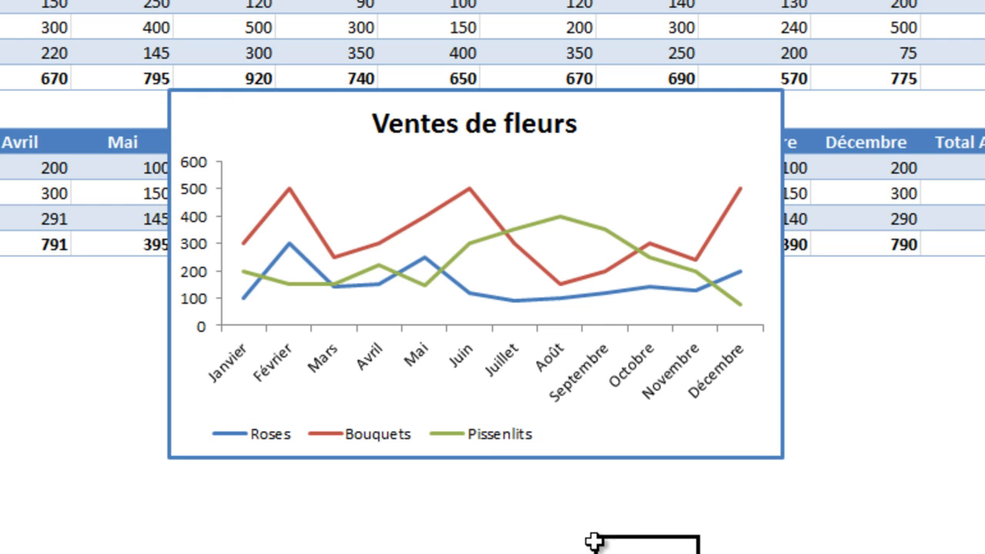
Step: Move the legend back to roughly the centre below the month labels of the chart
click(314, 445)
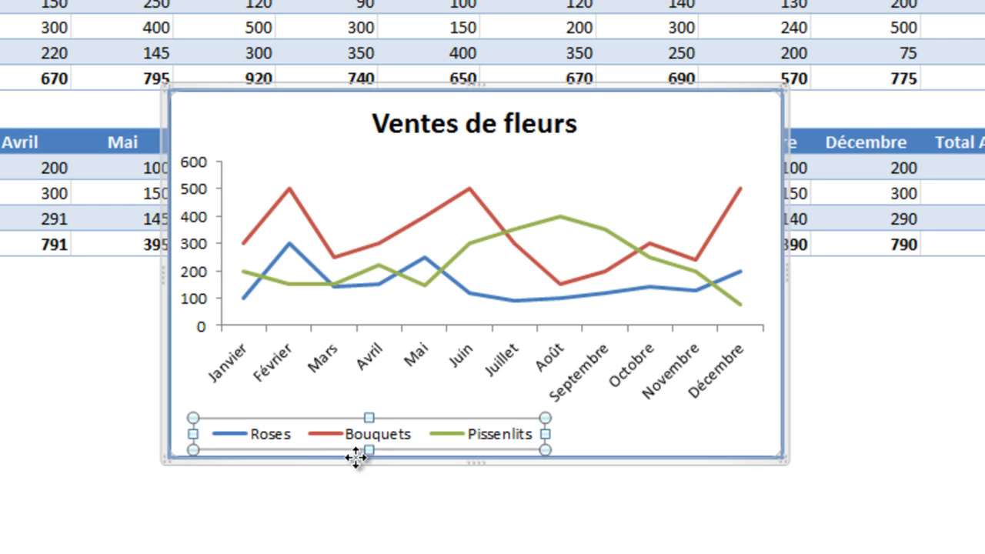
click(375, 435)
click(461, 431)
drag(424, 428, 544, 432)
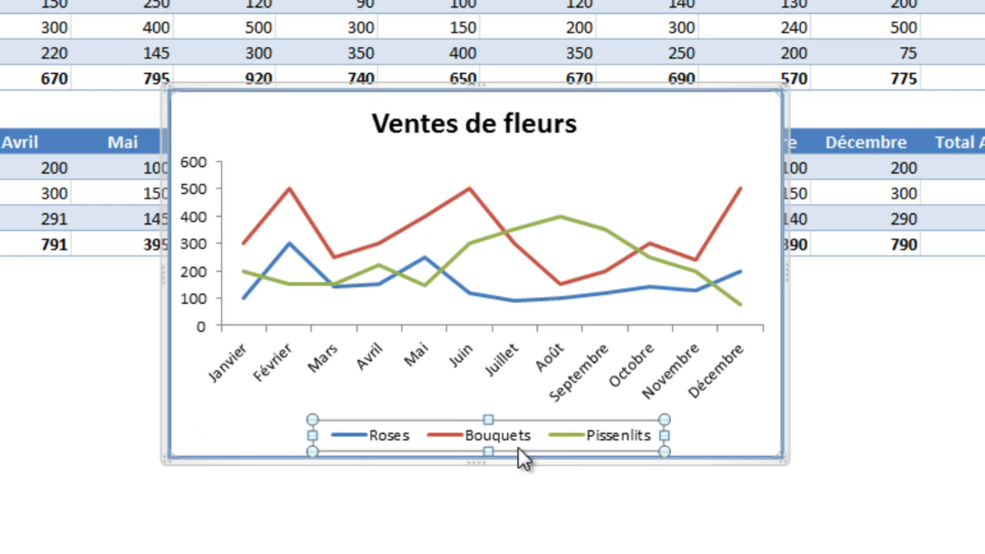
Step: Move the flower sales chart directly below the Ventes de Chocolats table, starting in column A at row 17
click(420, 159)
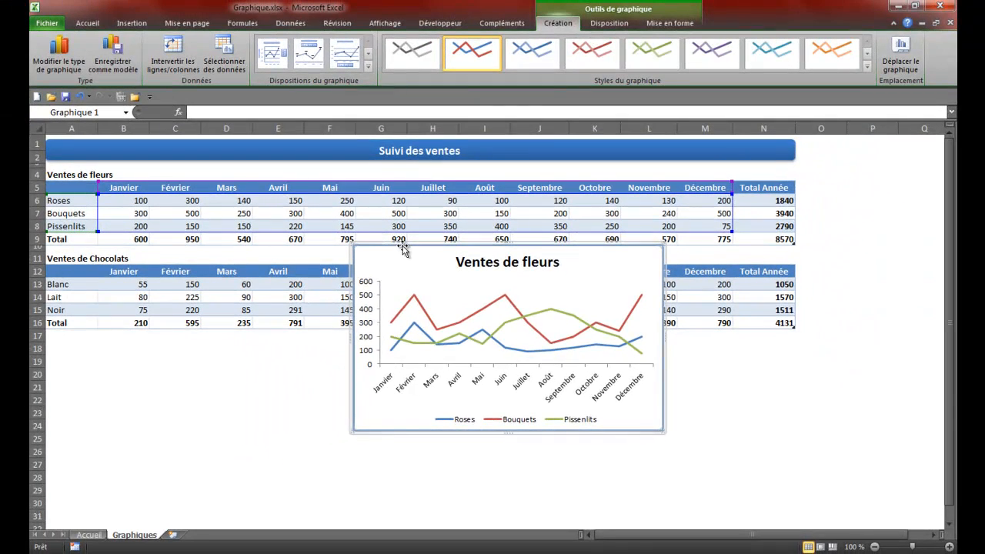
drag(265, 84, 161, 141)
drag(350, 272, 100, 333)
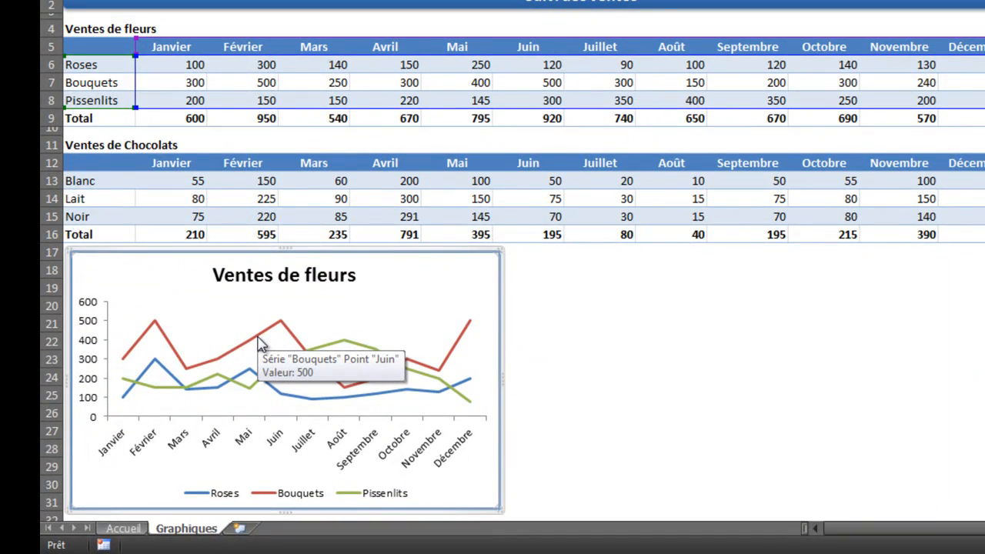
Step: Open the data series formatting options for the Bouquets line and place the dialog clear of the chart
click(259, 343)
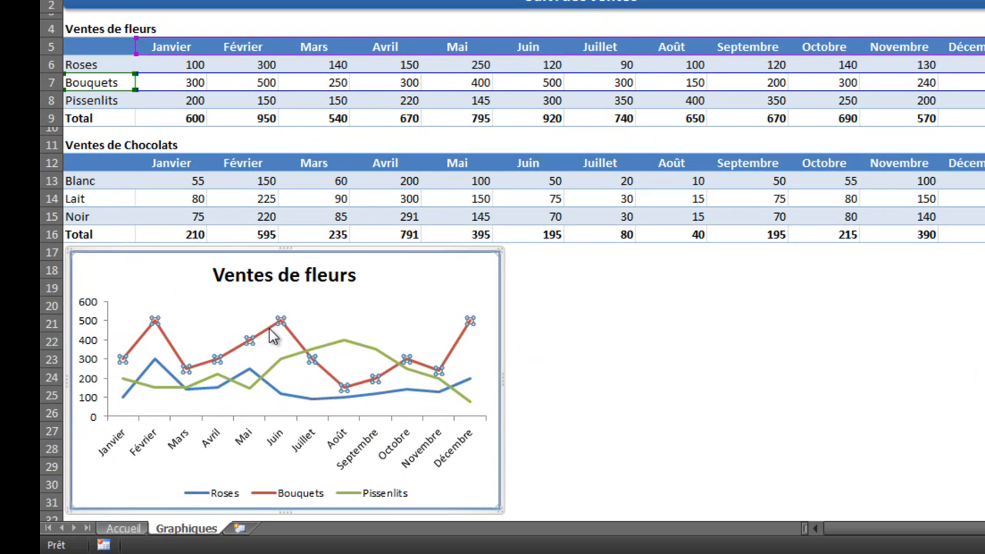
right_click(271, 336)
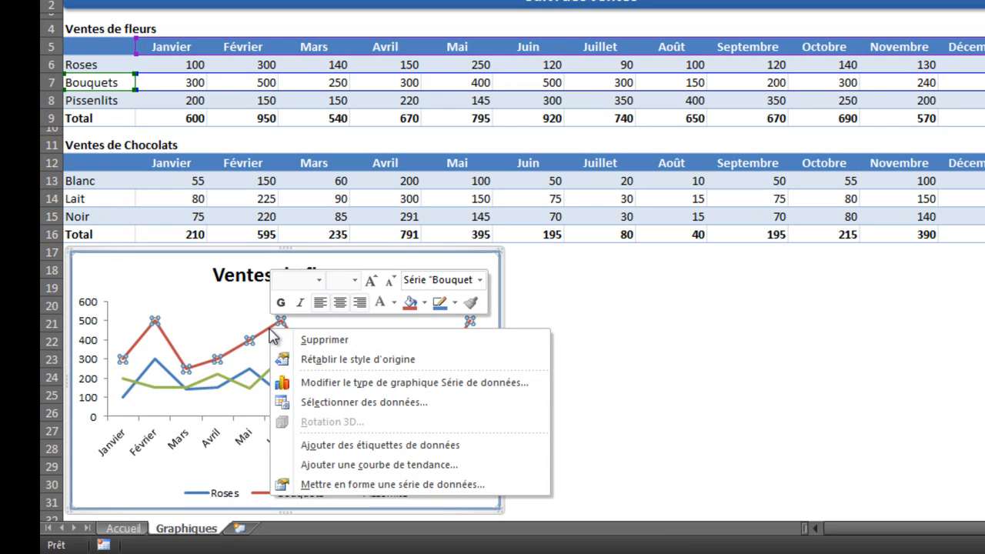
click(365, 487)
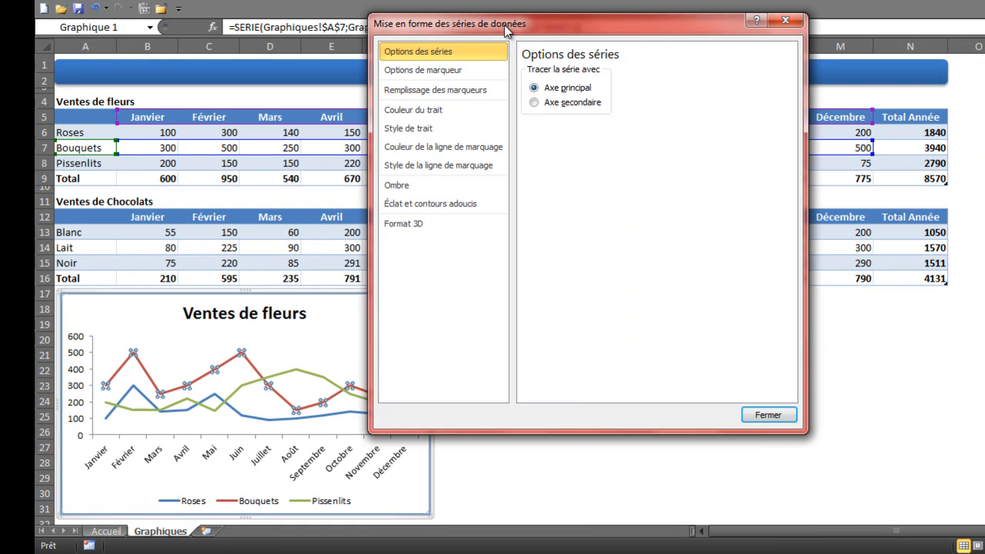
drag(504, 25, 590, 51)
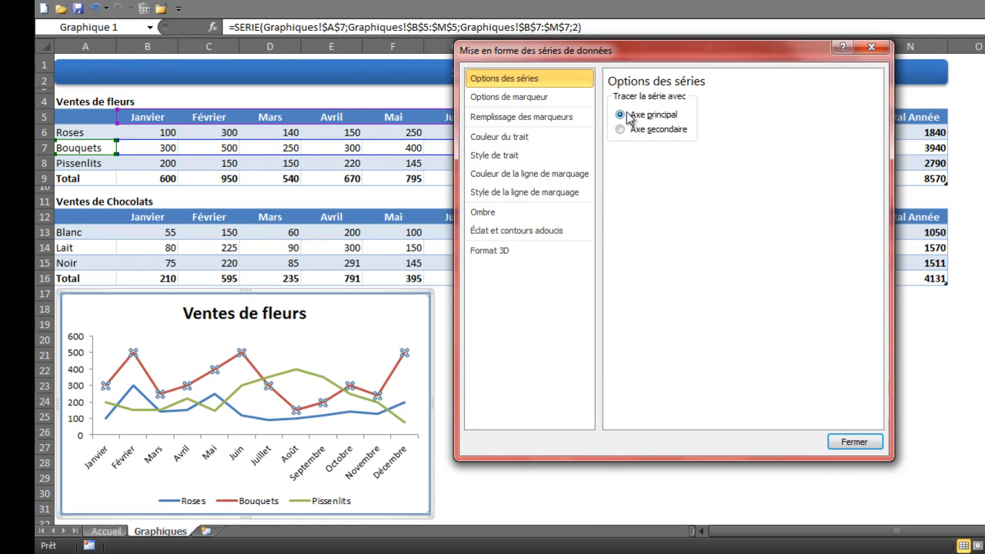
Step: Examine the marker, line, shadow, glow and 3D format options of the Bouquets series, then close them without changes
click(506, 97)
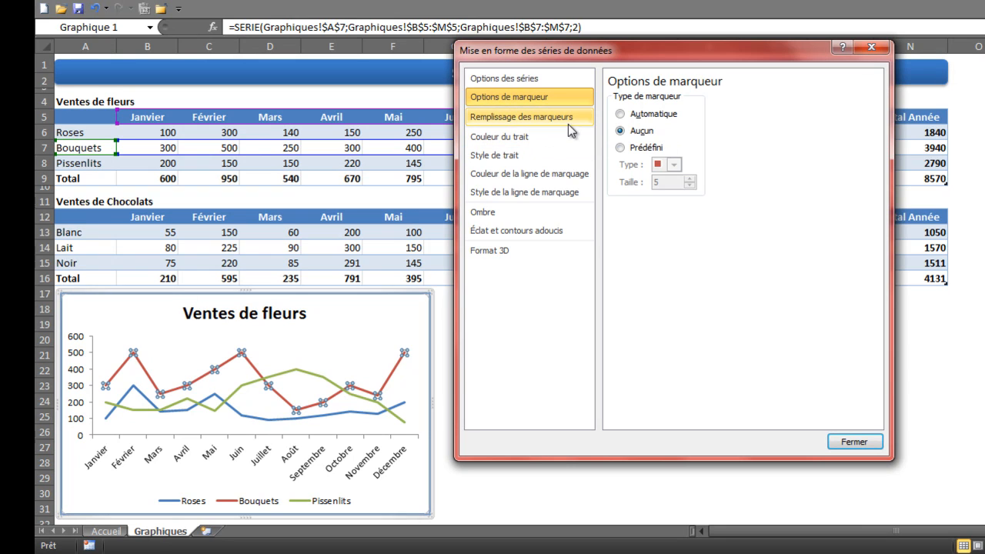
click(534, 120)
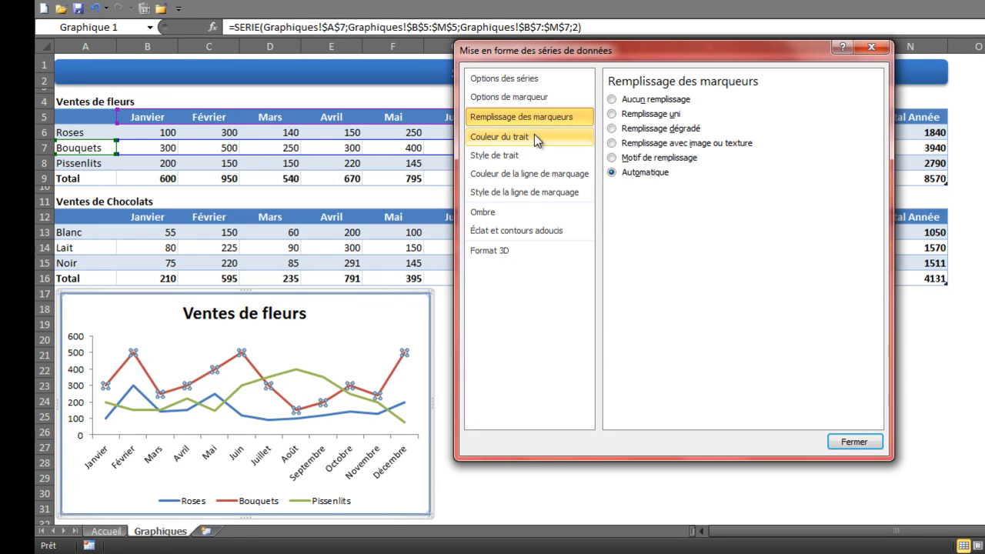
click(512, 142)
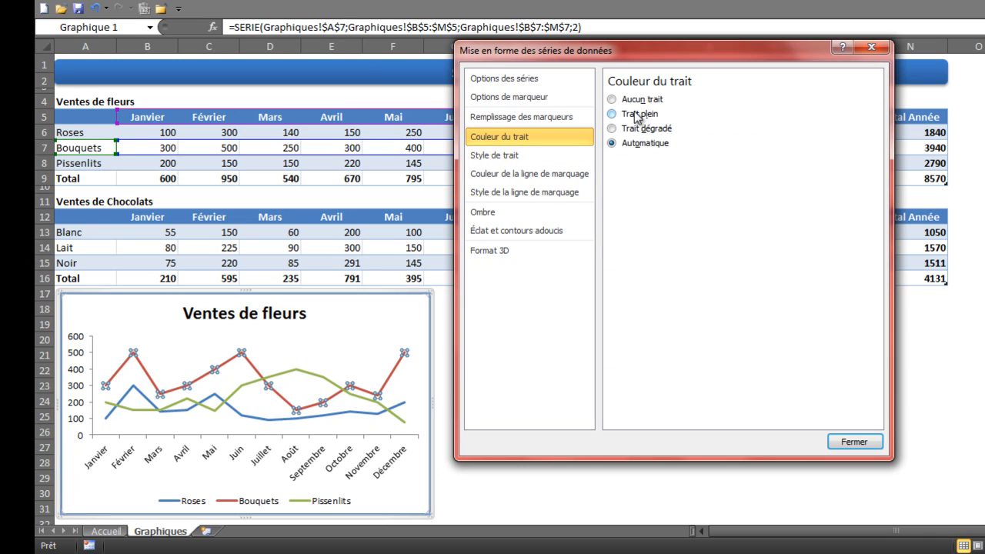
click(501, 157)
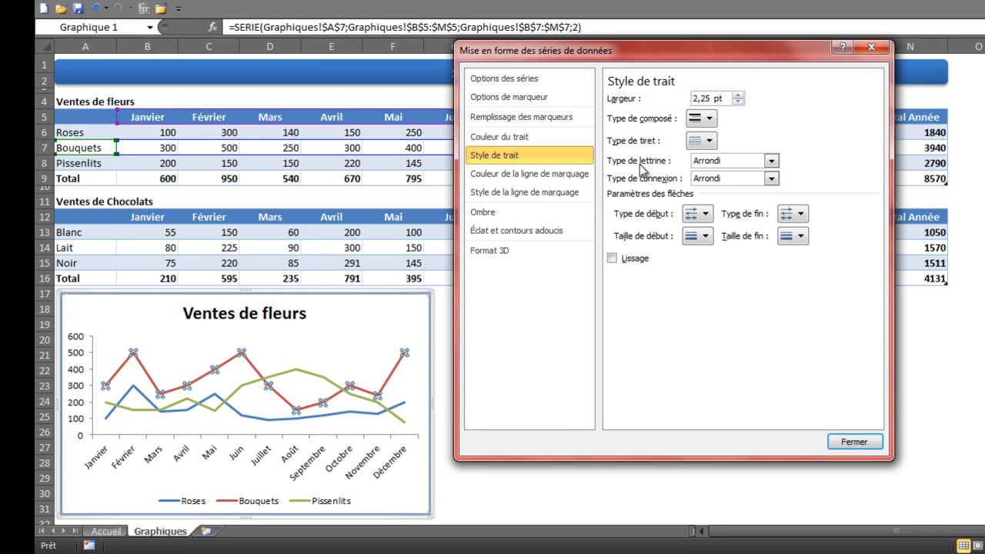
click(530, 174)
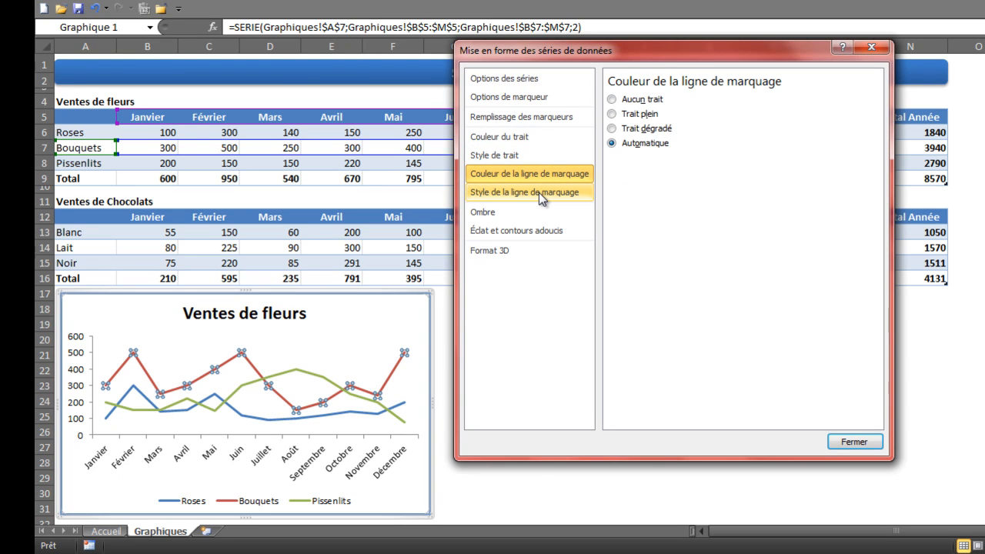
click(538, 192)
click(510, 211)
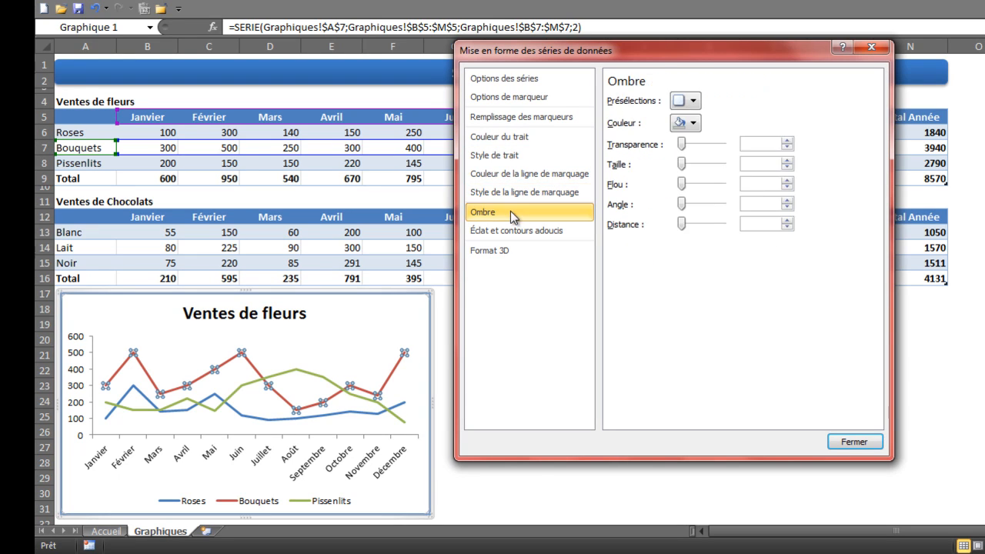
click(513, 233)
click(507, 248)
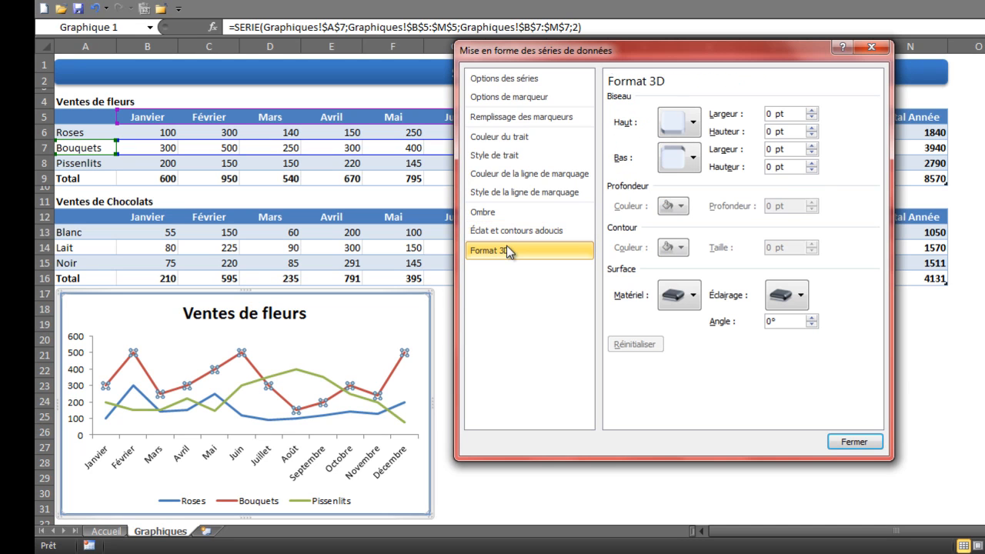
click(854, 442)
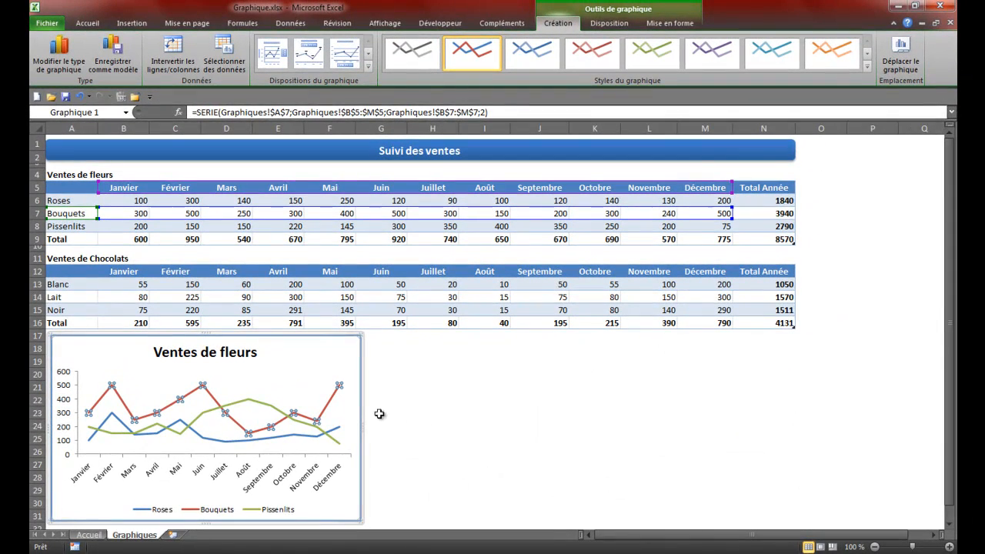
Step: Add a new series named "Chocolat" to the flower sales chart's data source
click(343, 355)
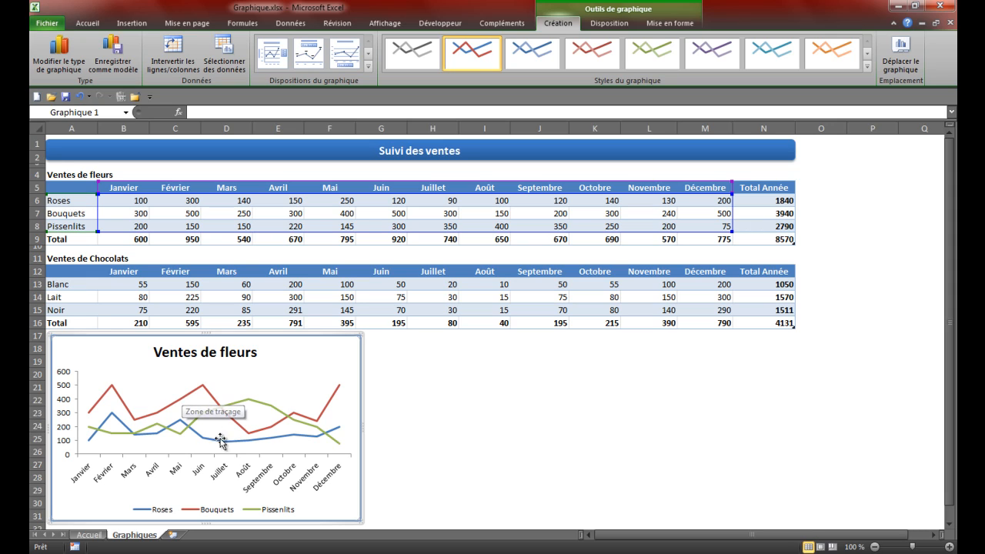
mouse_move(144, 431)
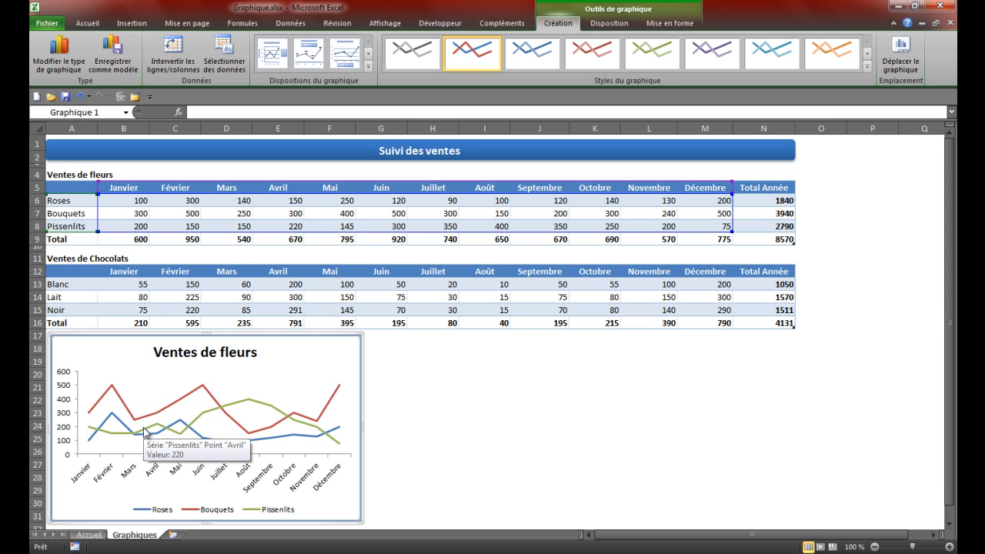
mouse_move(206, 419)
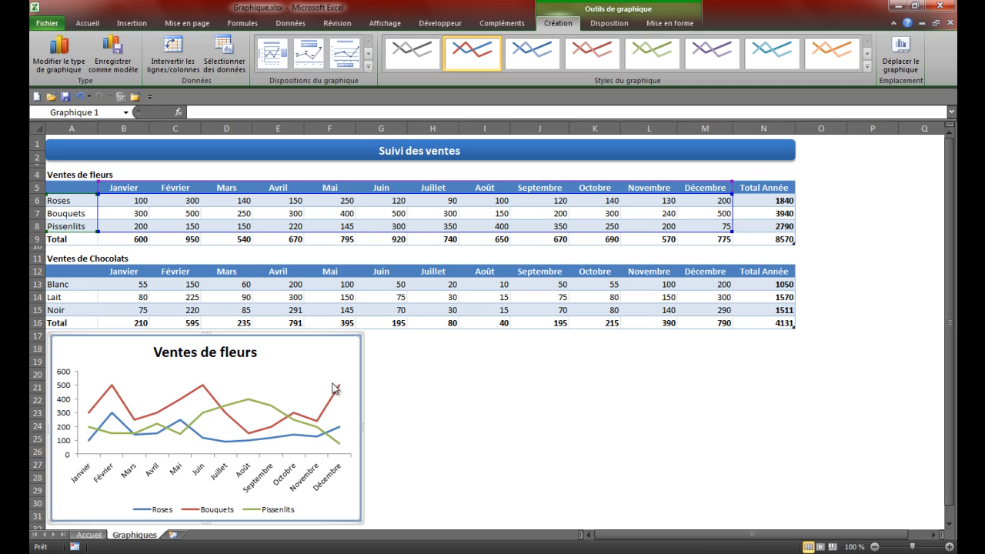
click(225, 52)
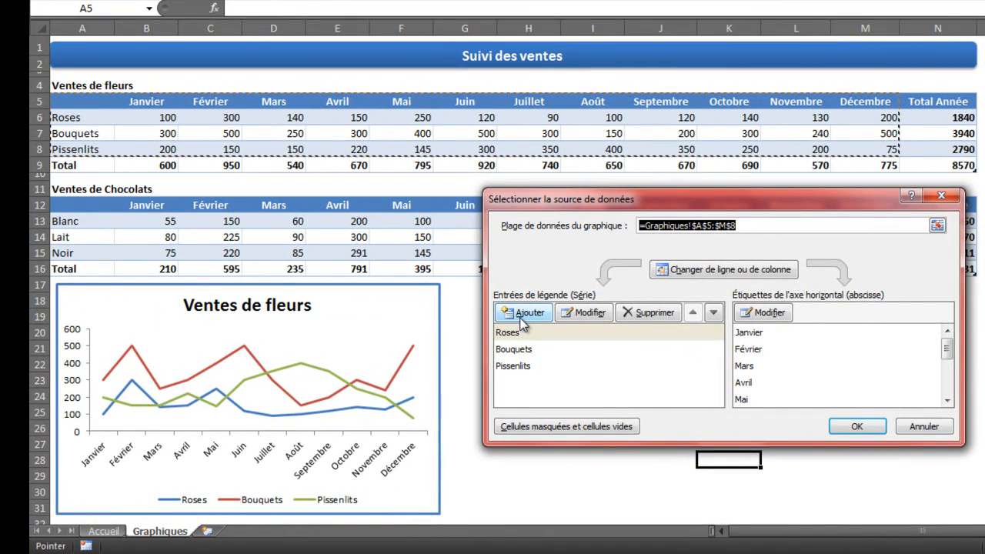
click(521, 316)
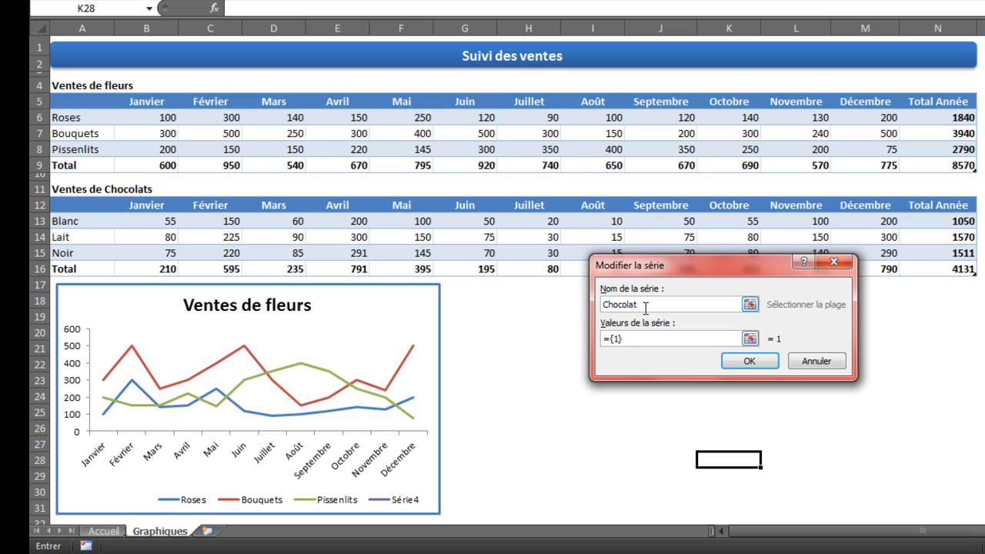
text(Chocolat)
Step: Set the Chocolat series values to =Graphiques!$B$16:$M$16, the monthly chocolate totals, and apply the new data source
click(660, 337)
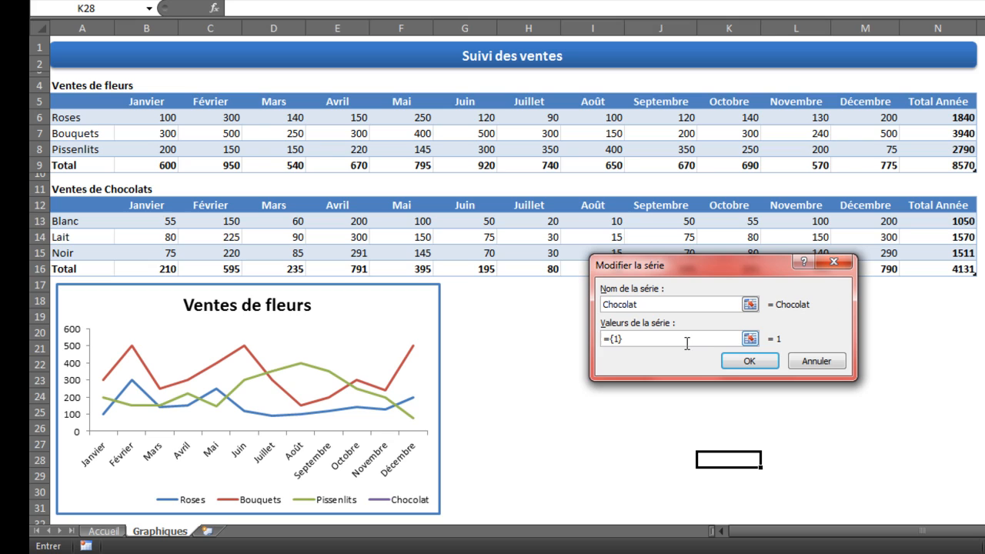
drag(687, 343, 604, 346)
click(179, 269)
drag(178, 269, 872, 271)
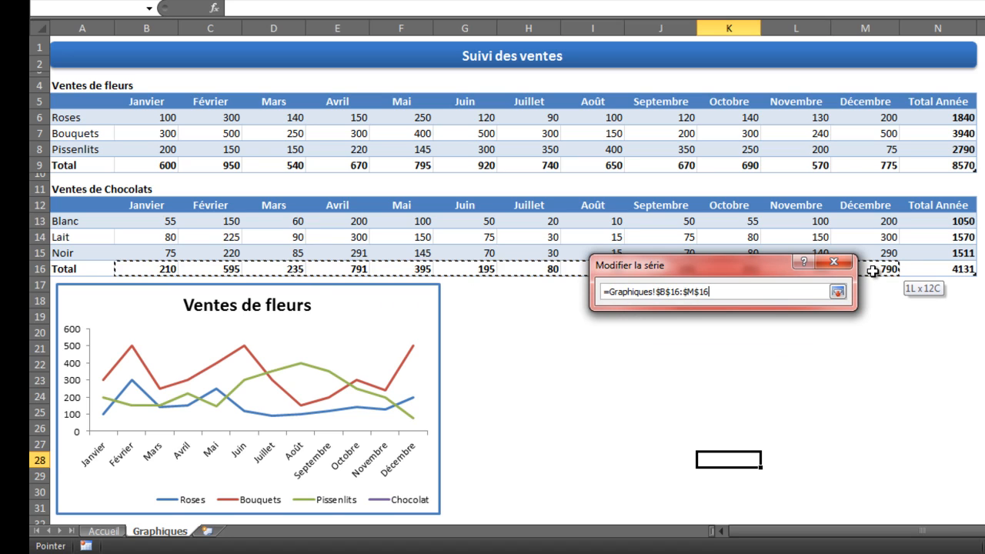
drag(872, 271, 872, 271)
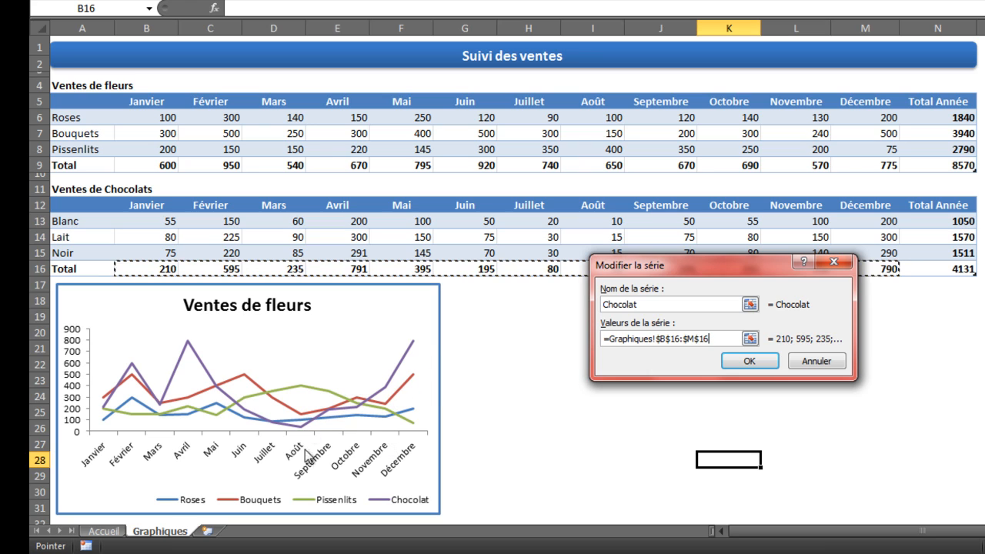
click(748, 361)
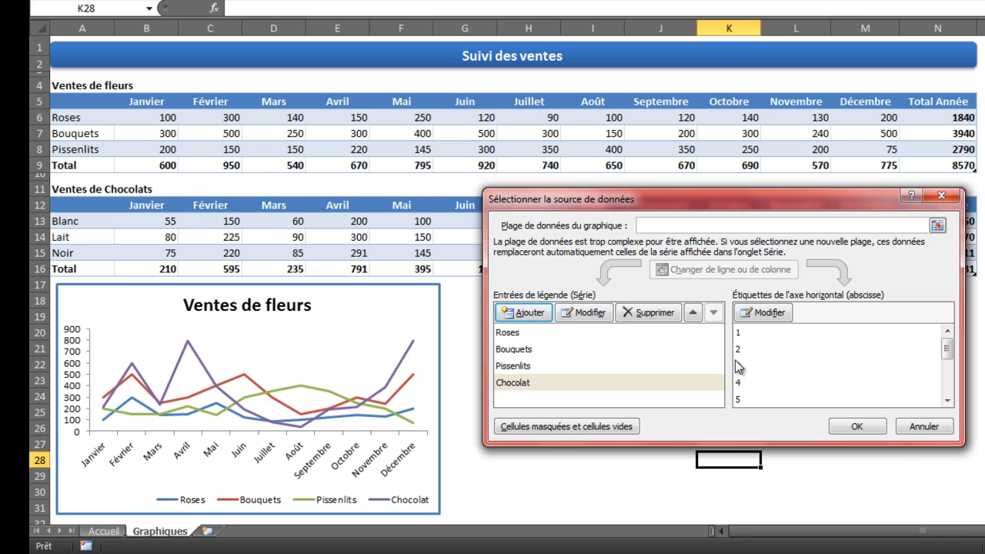
click(854, 427)
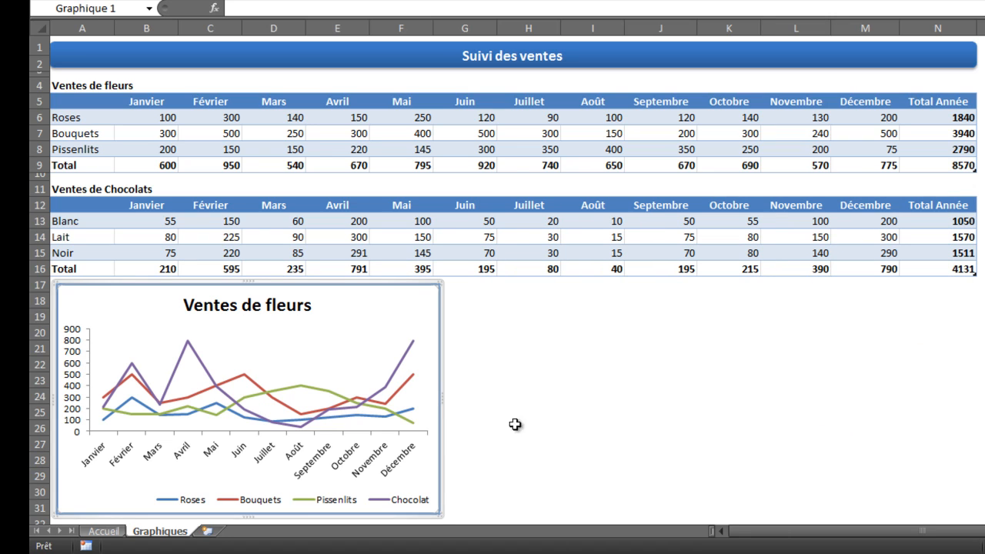
Step: Recentre the four-series legend at the base of the chart and deselect the chart
click(276, 502)
click(268, 502)
click(230, 499)
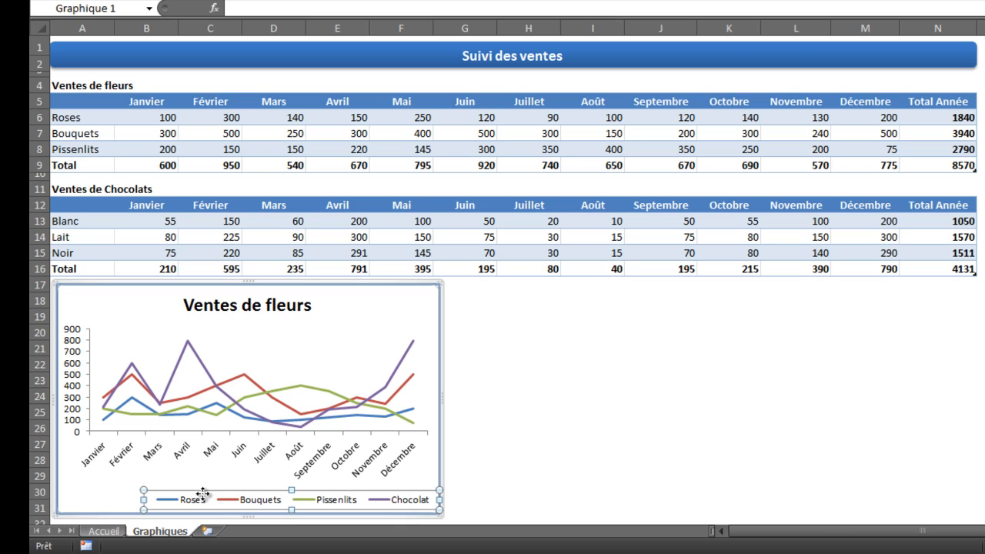
drag(206, 491, 174, 491)
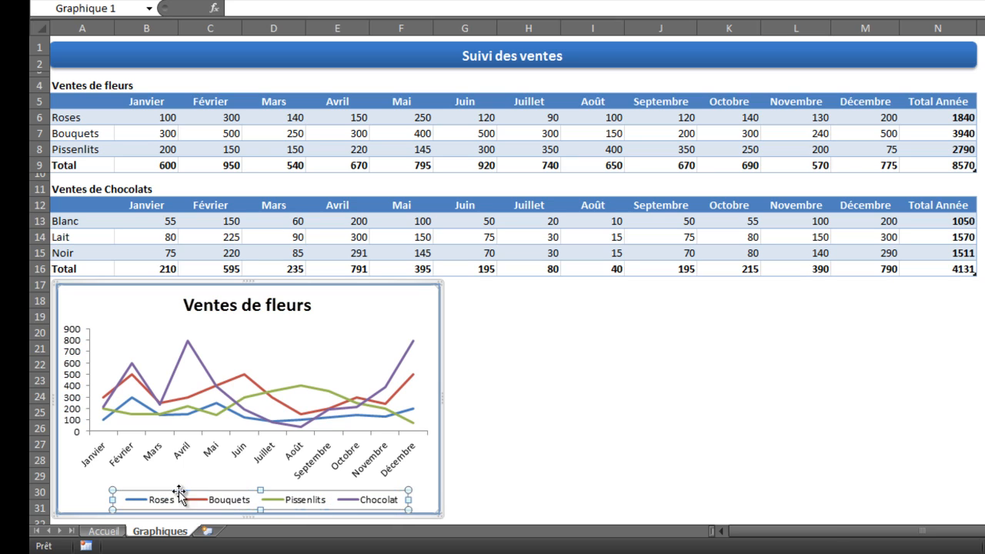
click(471, 475)
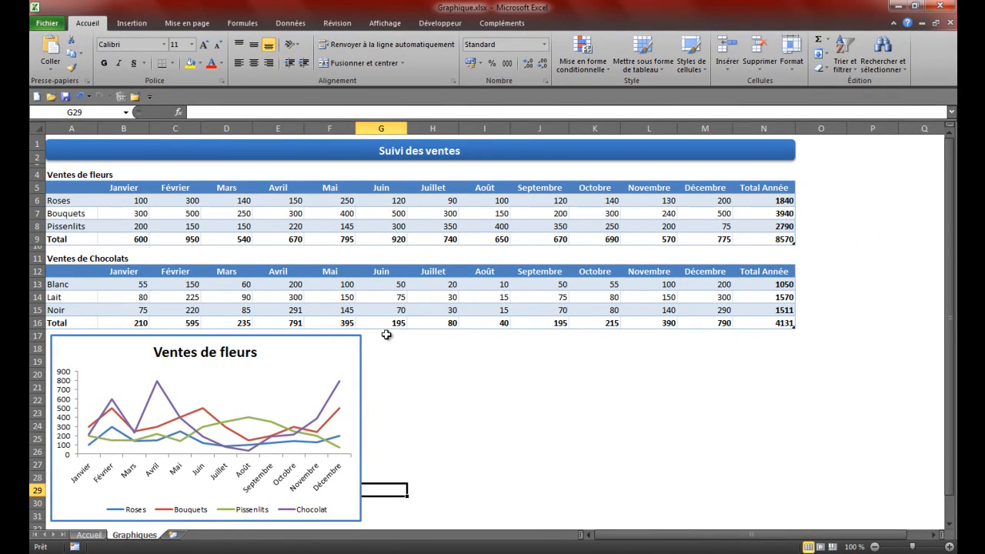
Step: Select the merged title cell A1 behind the Suivi des ventes banner
click(377, 175)
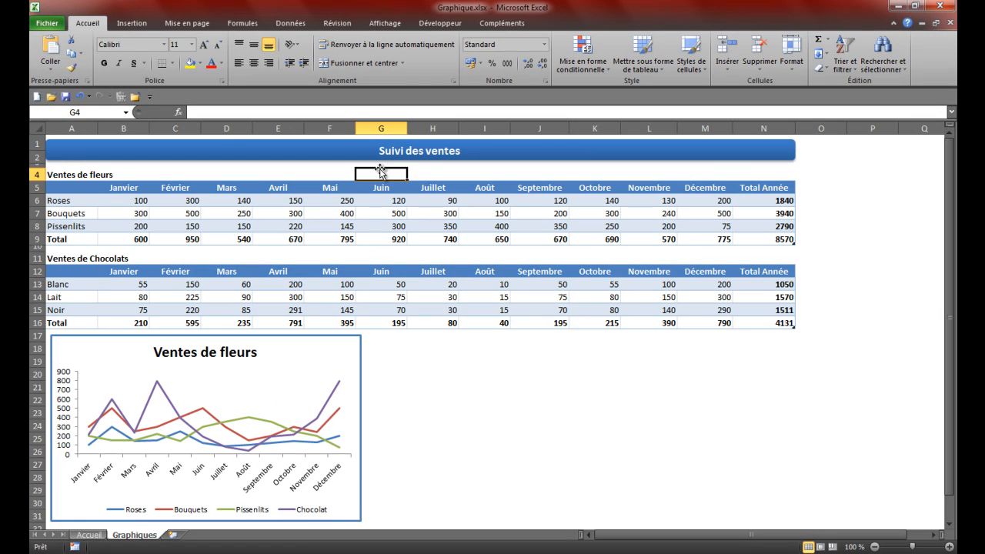
key(Up)
key(Up)
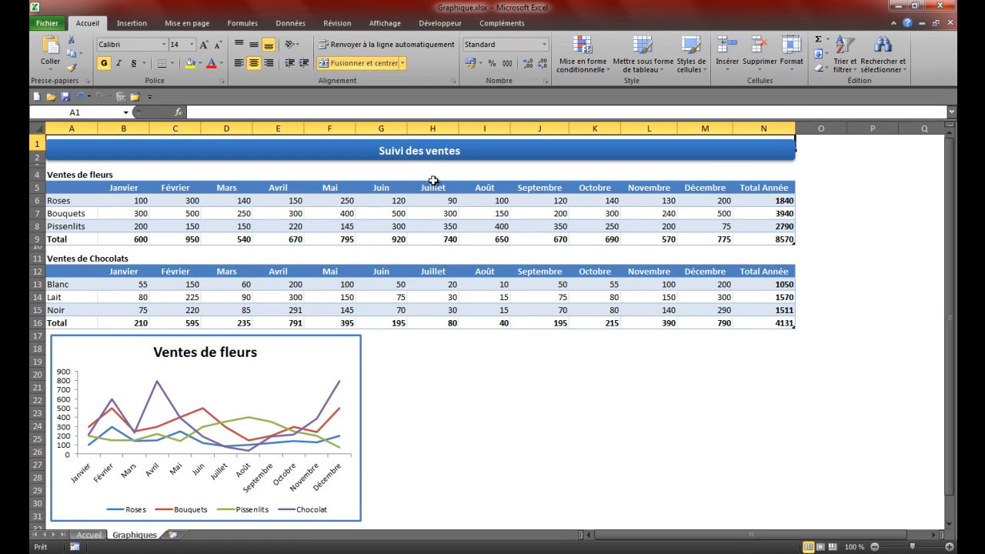